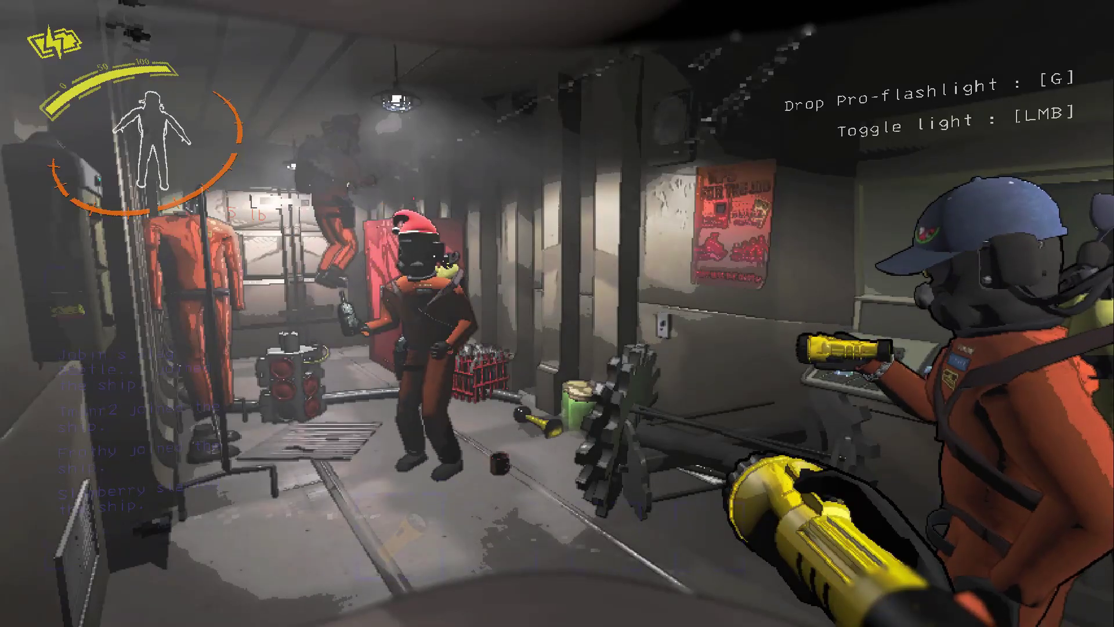
Step: Drop the held flashlight, walk toward the crew and perform an emote
key(g)
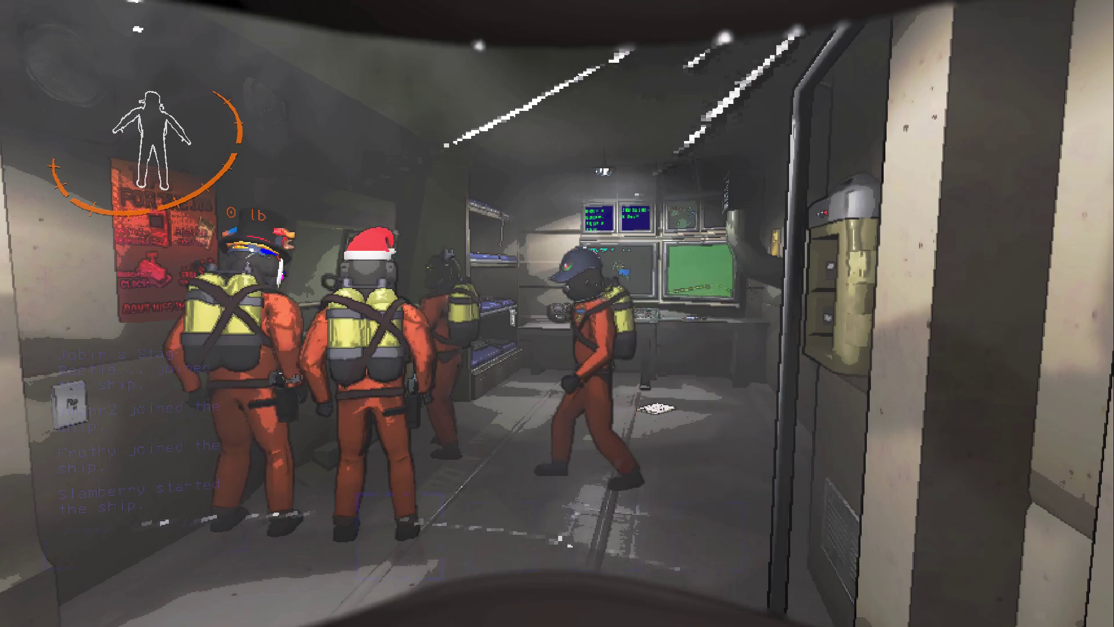
key(w)
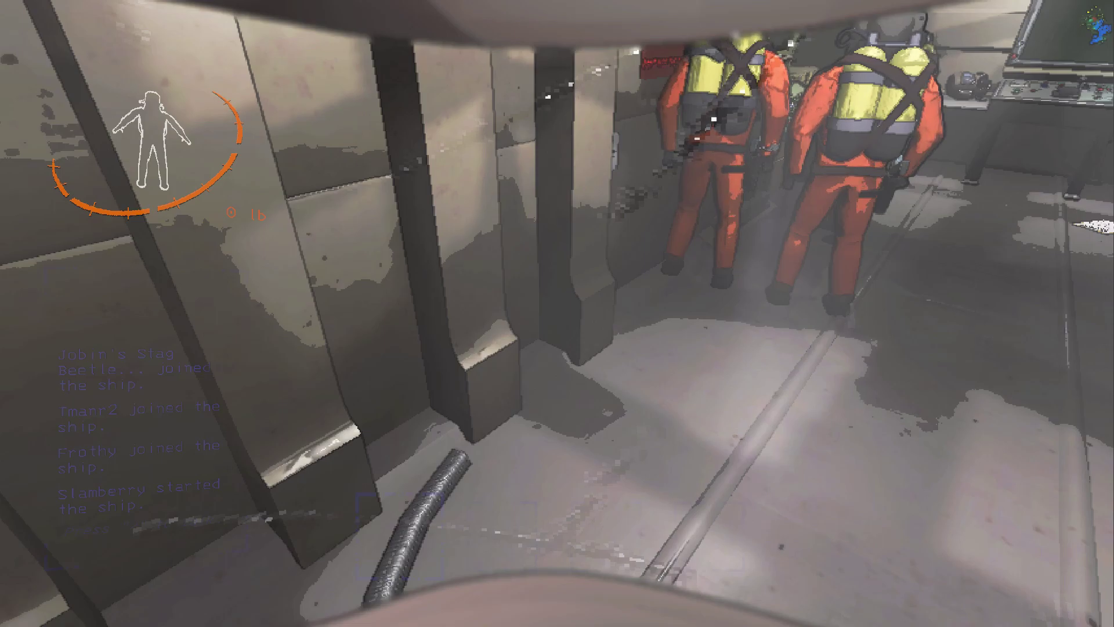
key(1)
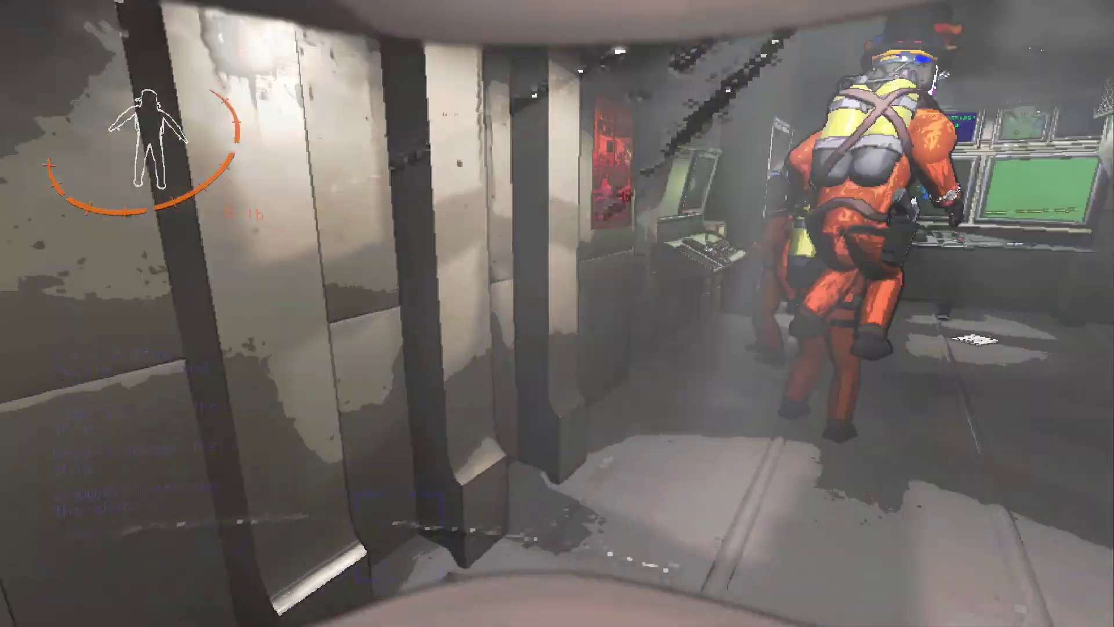
Step: Walk through the ship's main room and corridor to the teleporter
key(w)
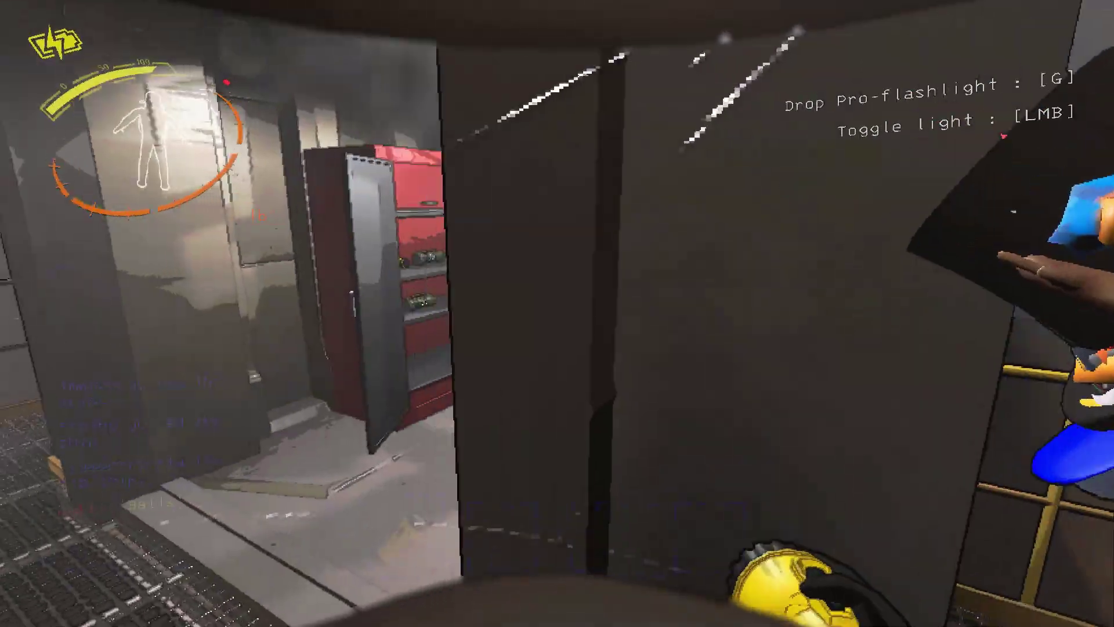
key(w)
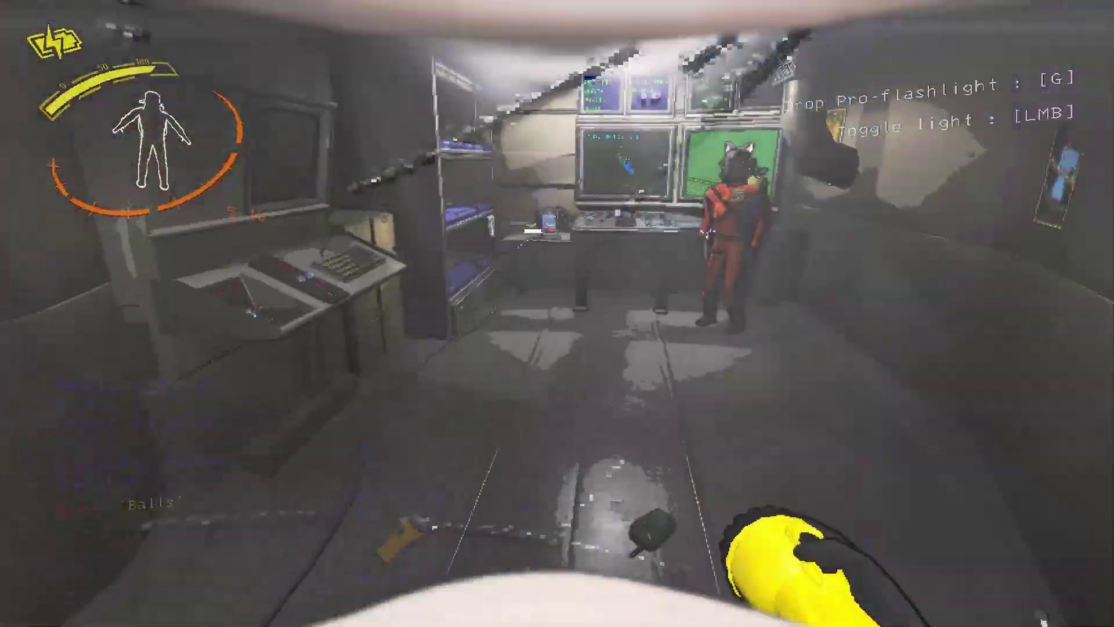
key(e)
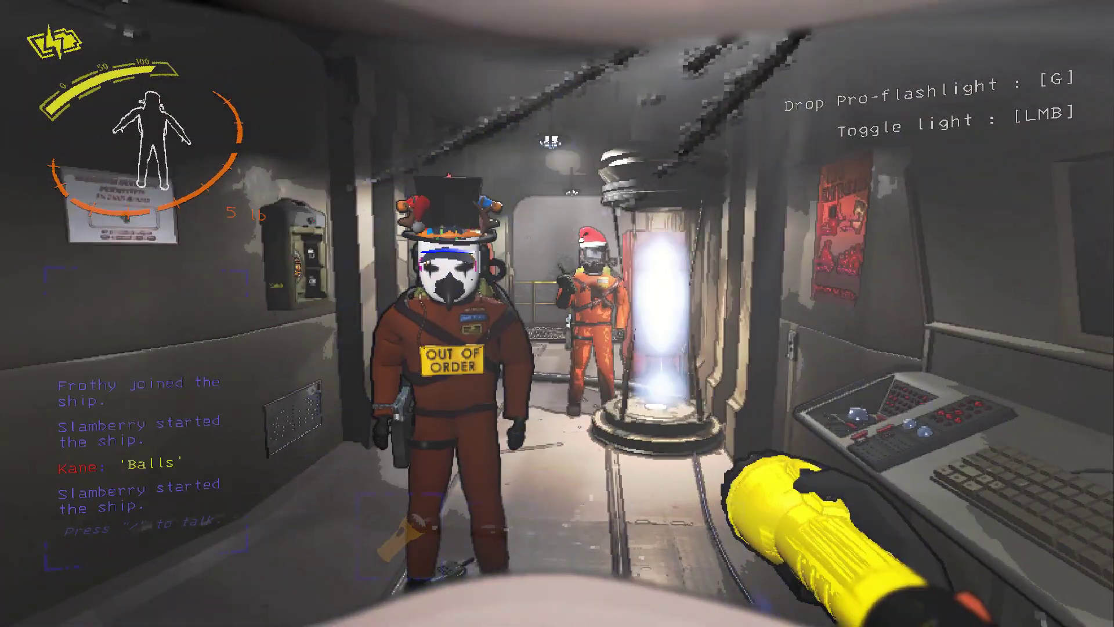
scroll(557, 313, down, 1)
scroll(557, 314, down, 1)
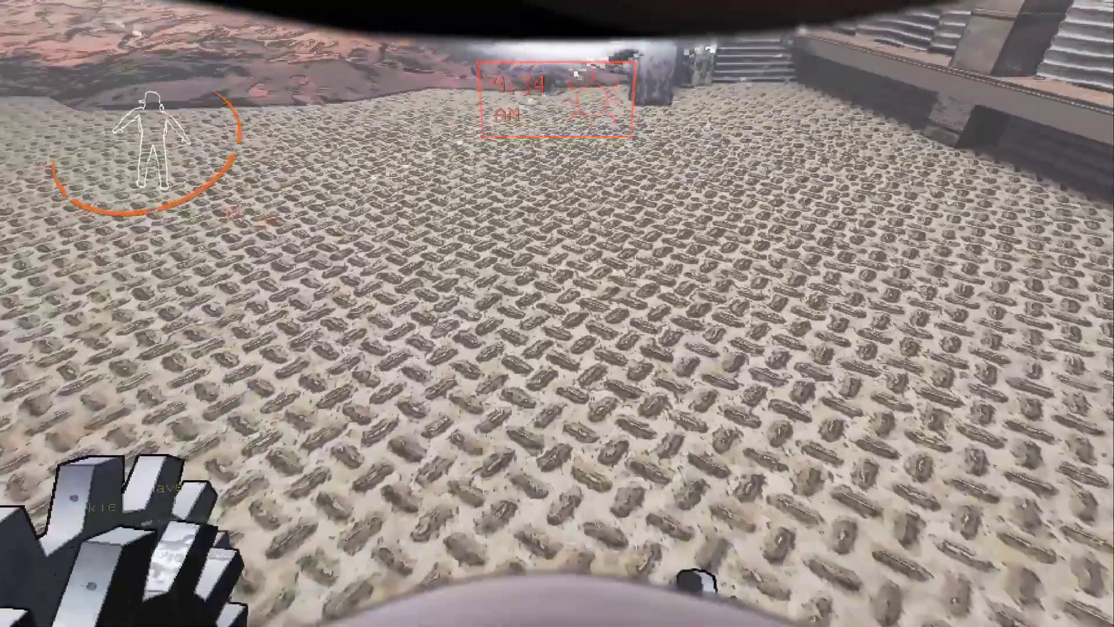
Step: Enter the facility, follow the brick corridor toward the teammate, and scan for scrap
key(e)
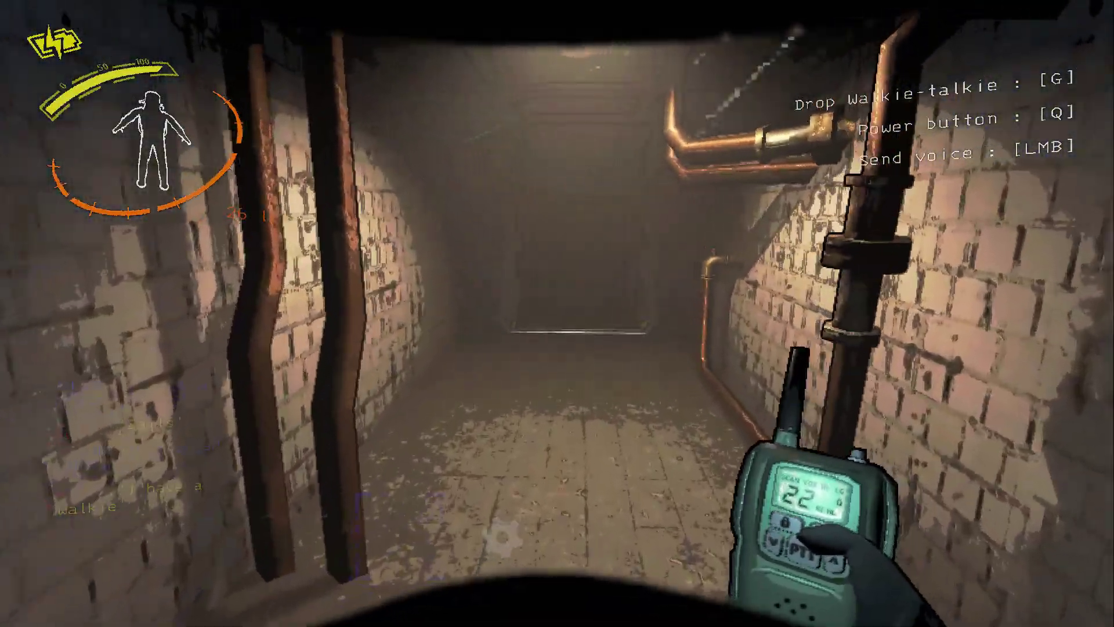
key(w)
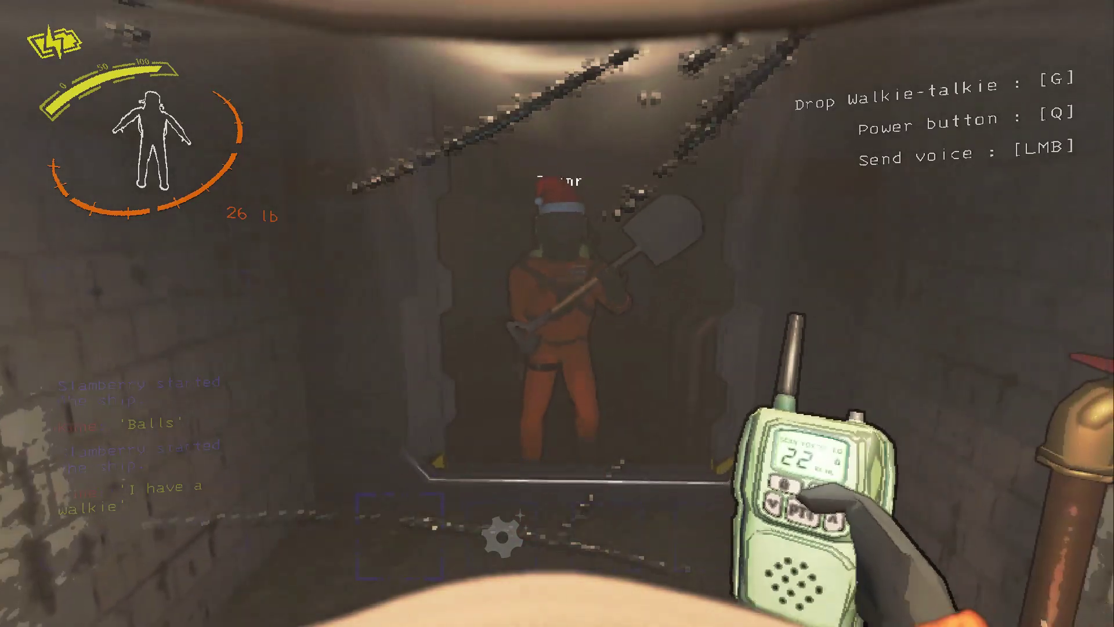
key(w)
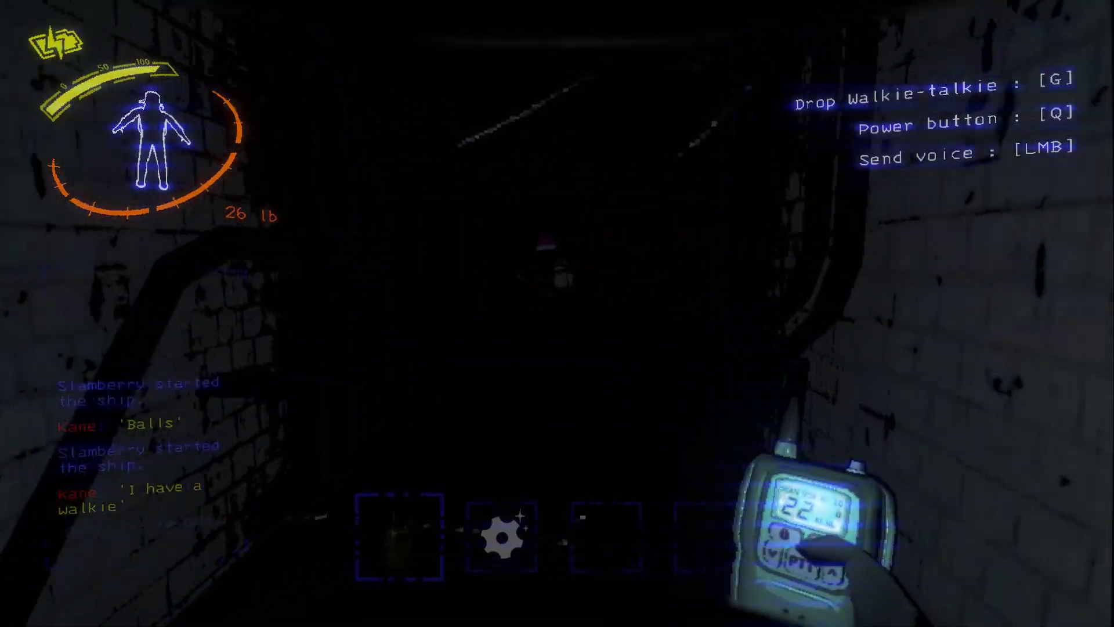
key(w)
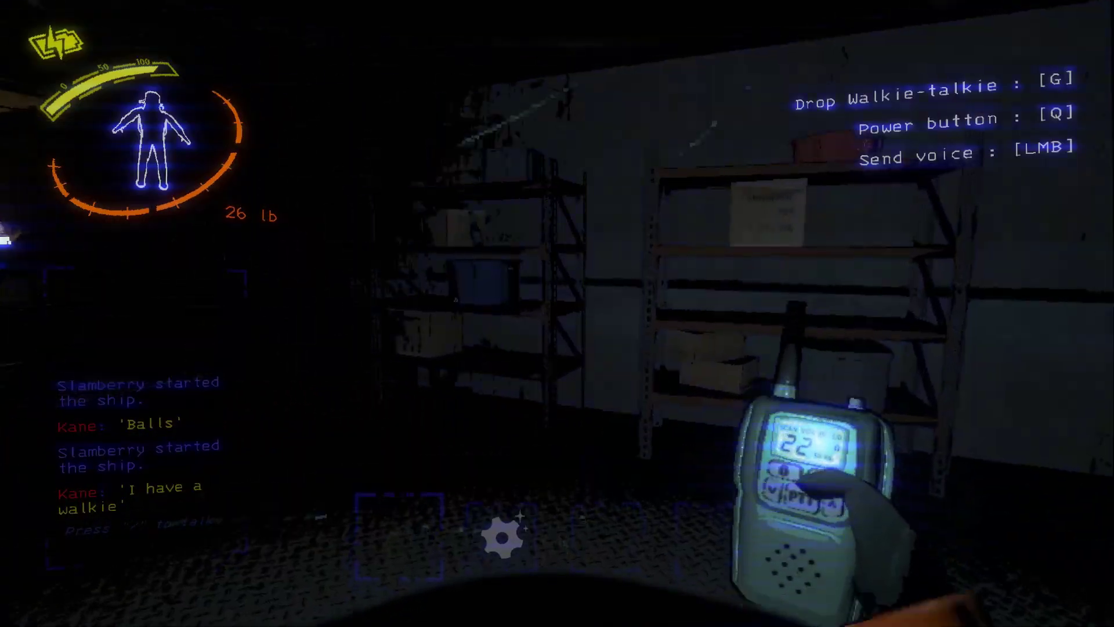
right_click(557, 314)
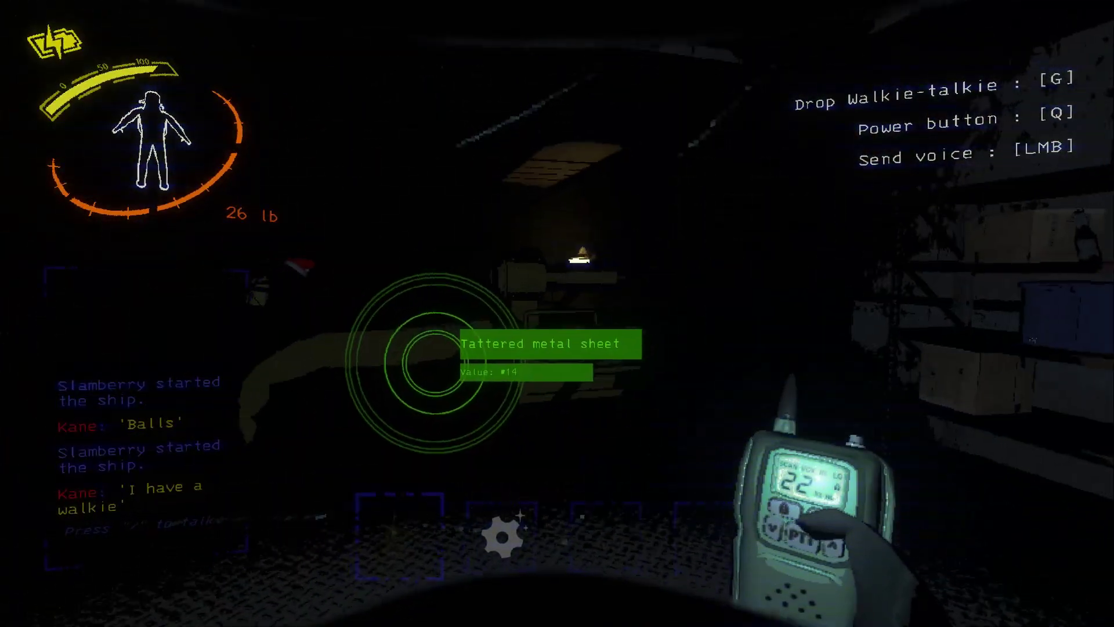
Step: Follow the pipe to the teammate and scan to reveal the Apparatice in the wall
key(w)
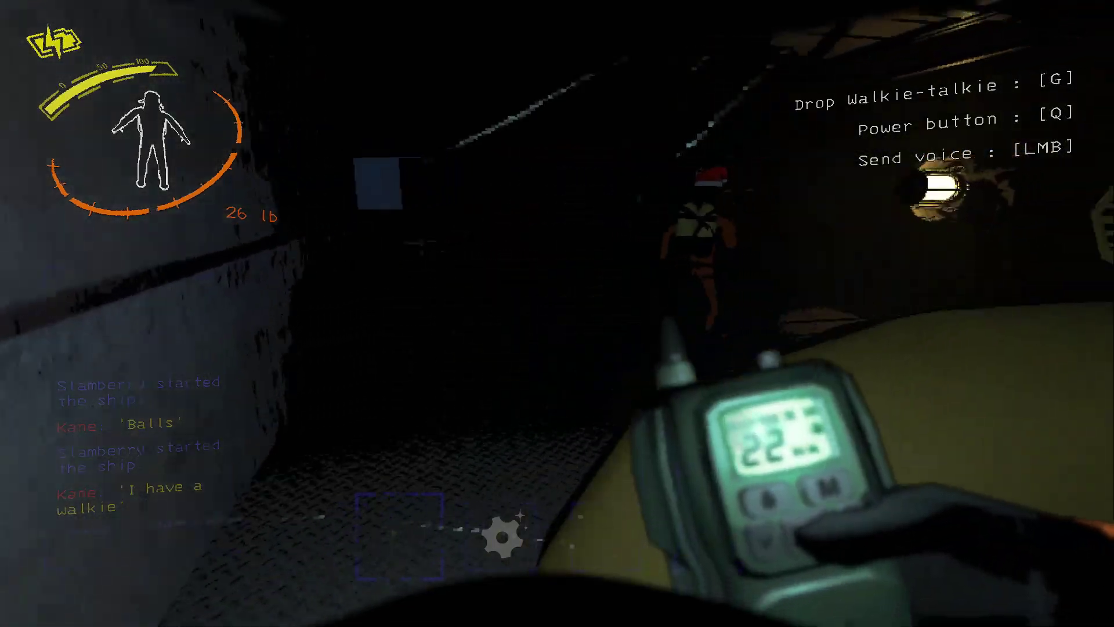
key(w)
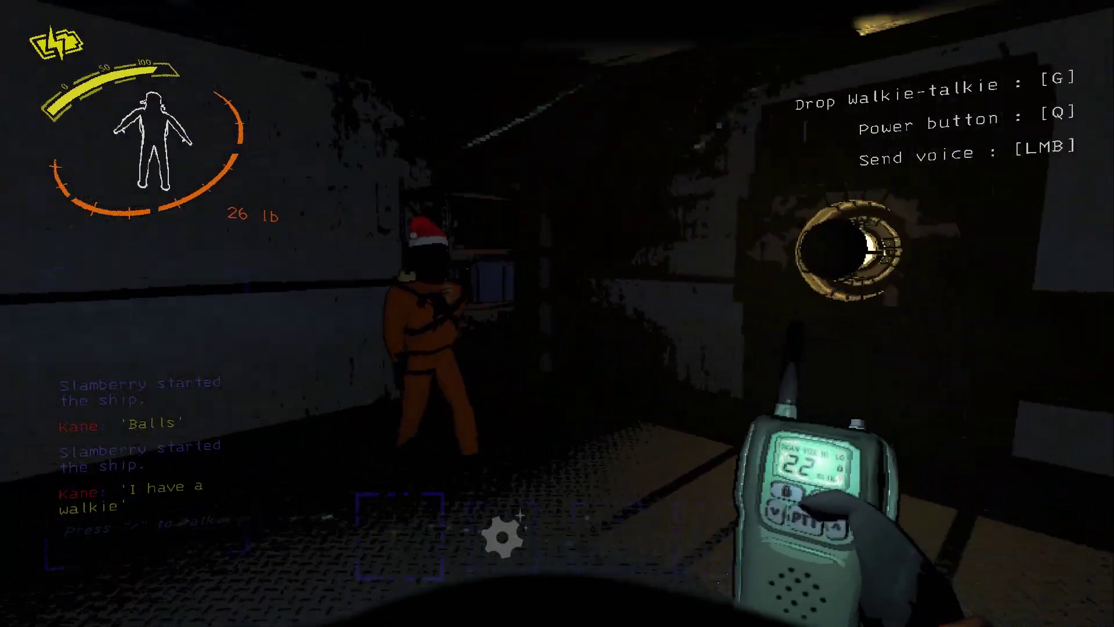
key(w)
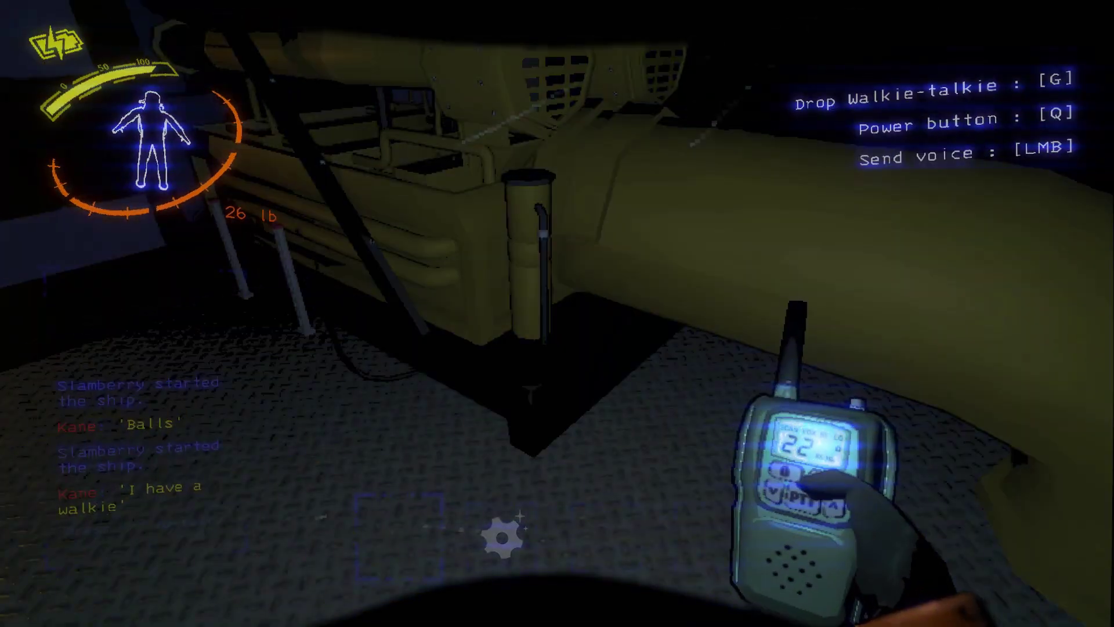
right_click(557, 313)
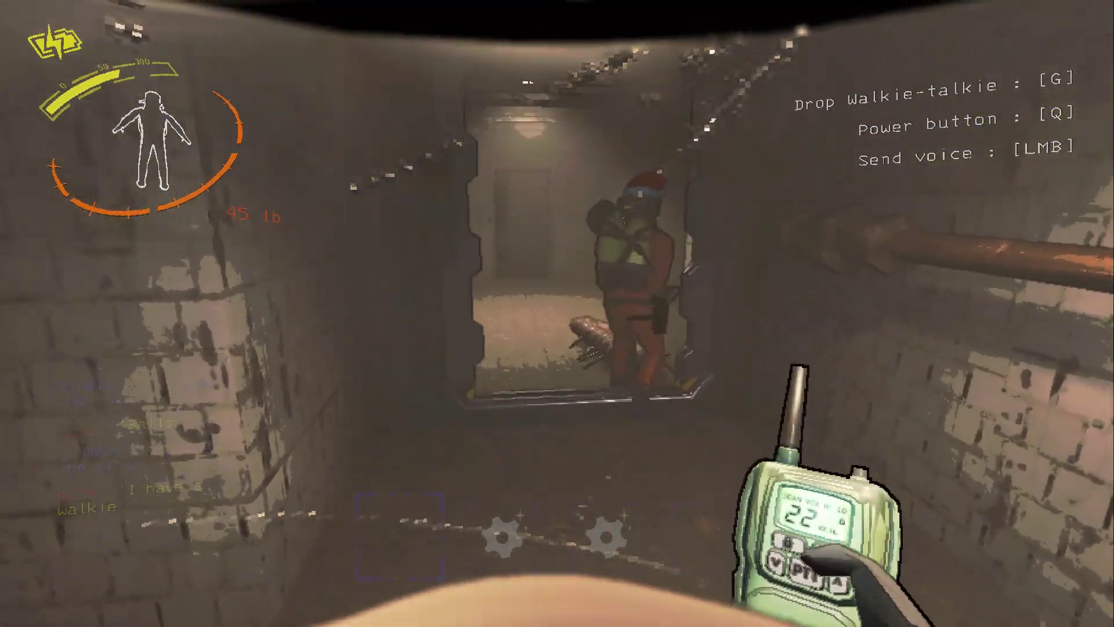
Step: Back out onto the landing, try grabbing the shovel, and enter the stairwell
key(s)
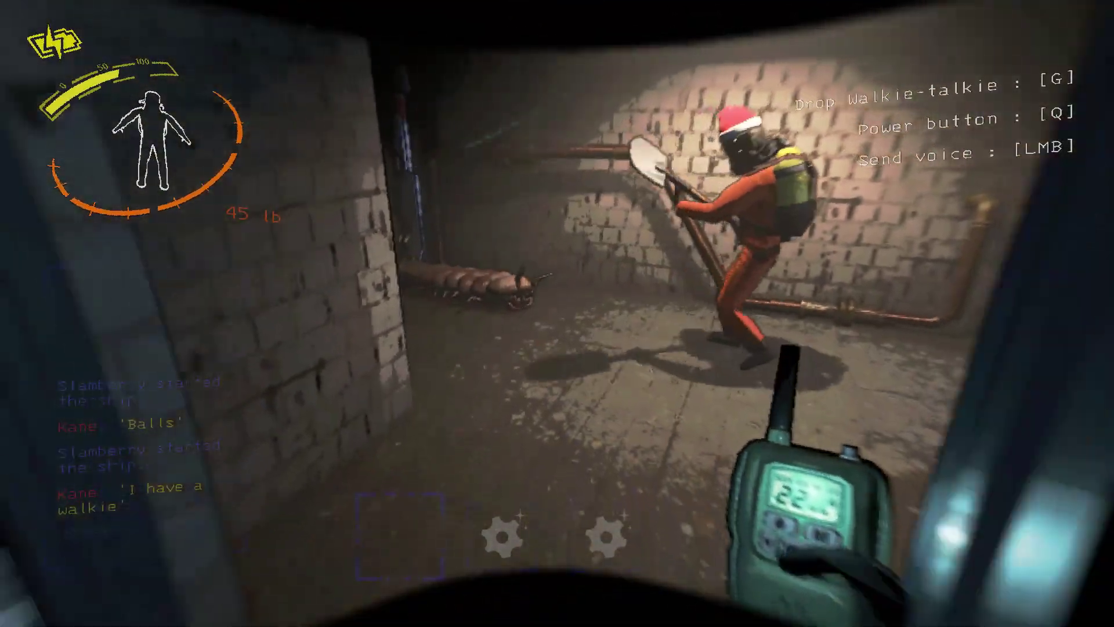
key(w)
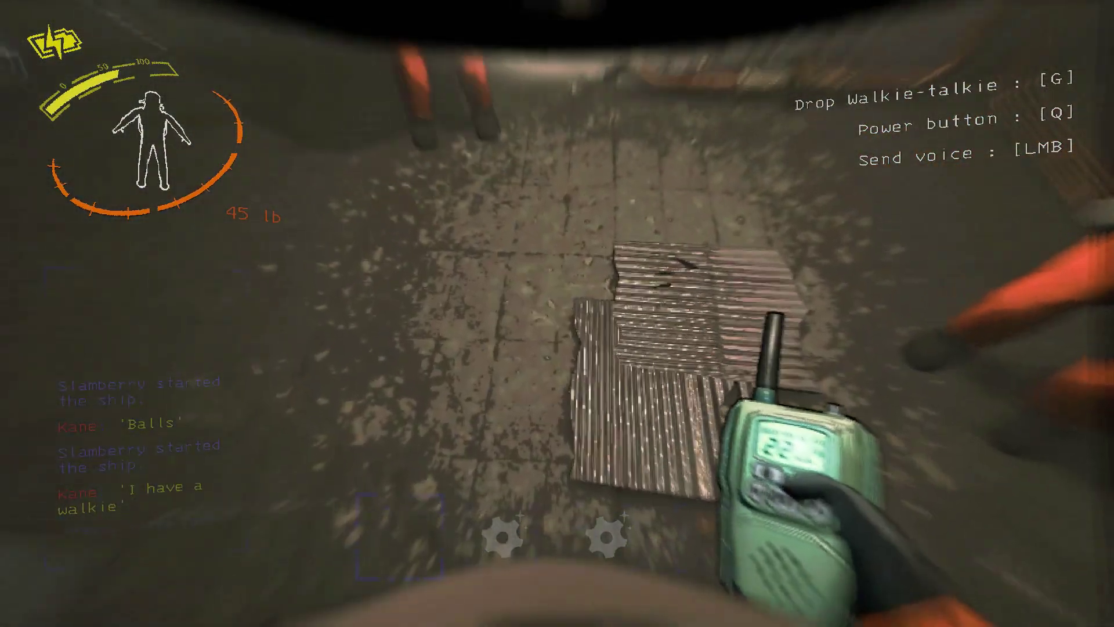
scroll(556, 313, up, 1)
scroll(557, 313, up, 1)
scroll(556, 314, down, 1)
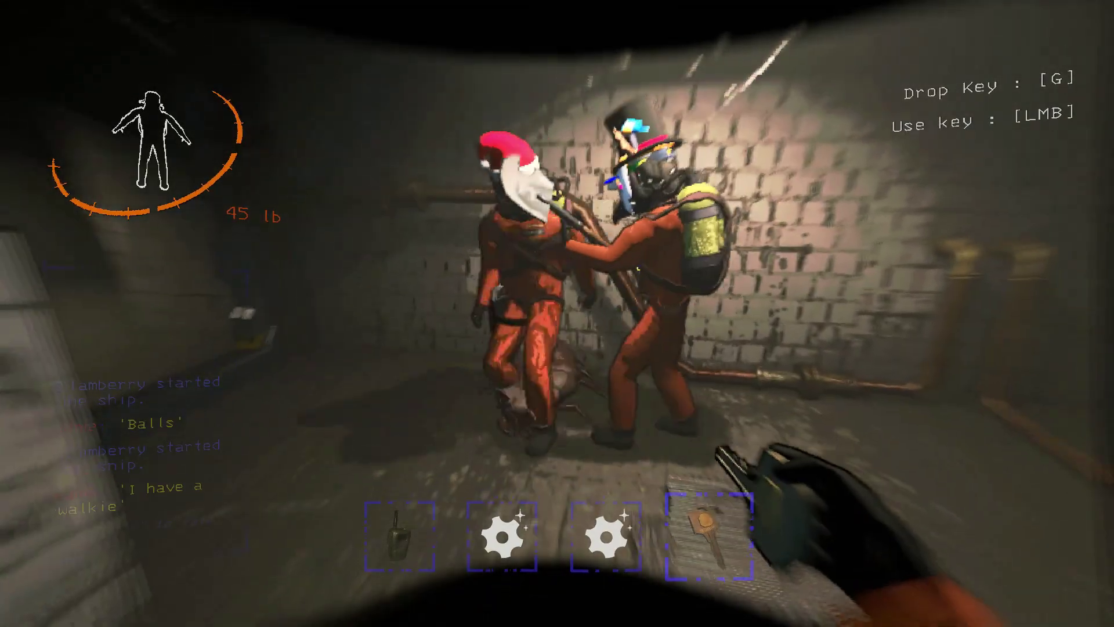
scroll(557, 314, down, 1)
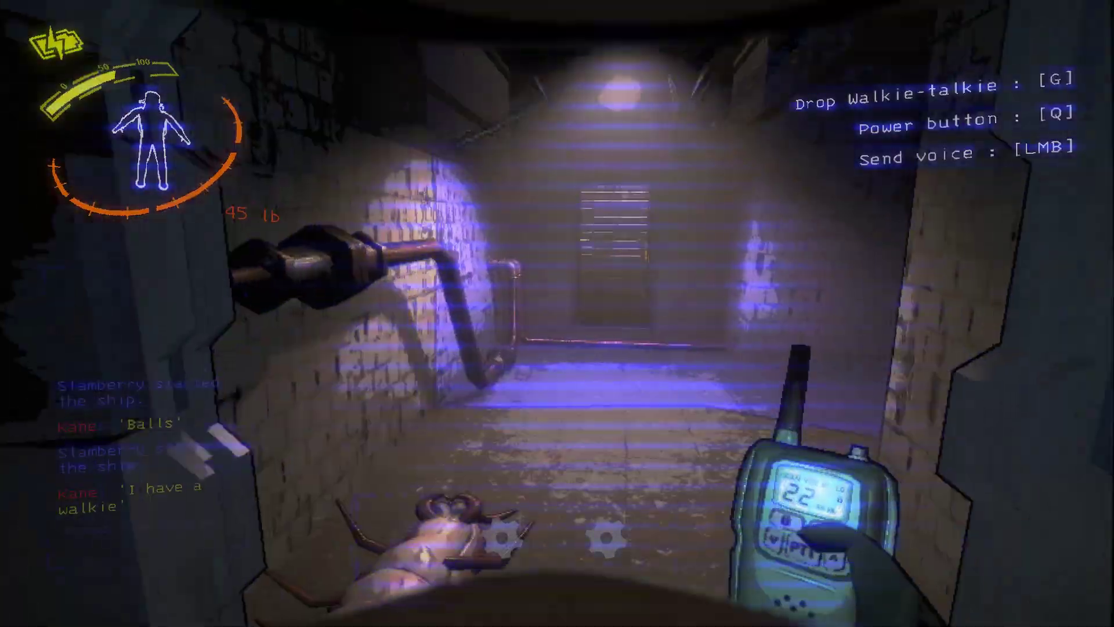
scroll(557, 313, up, 1)
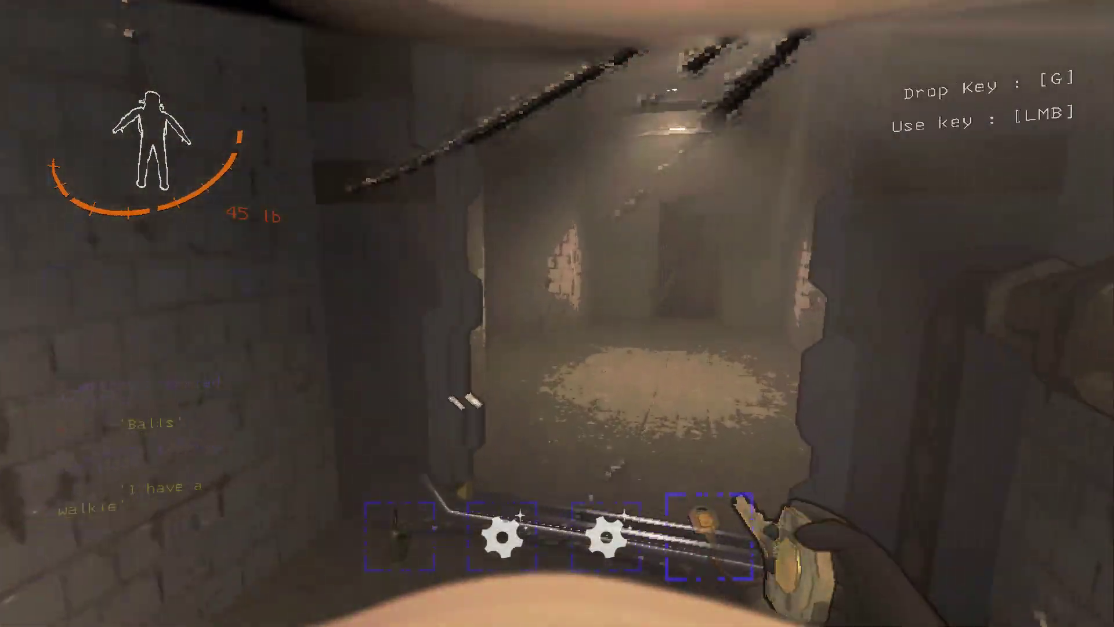
scroll(558, 313, down, 1)
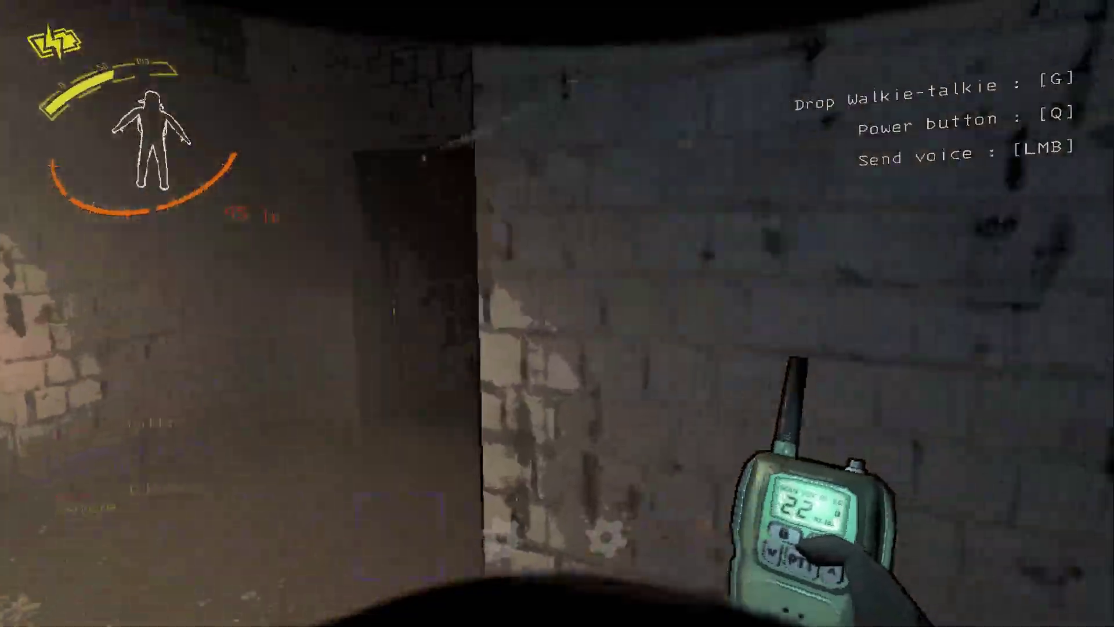
key(w)
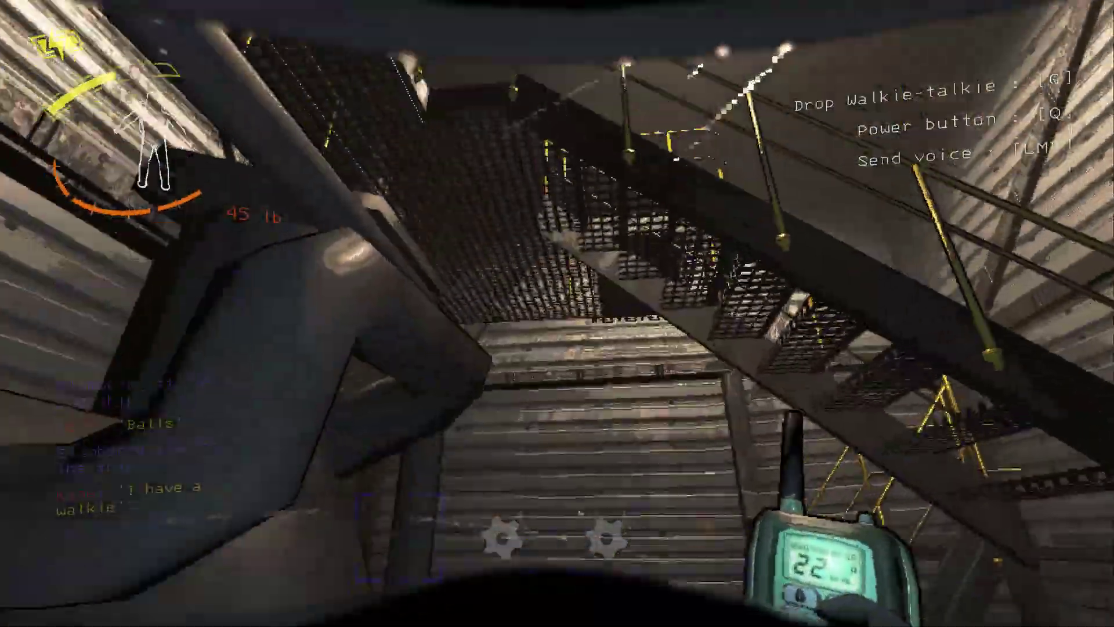
key(w)
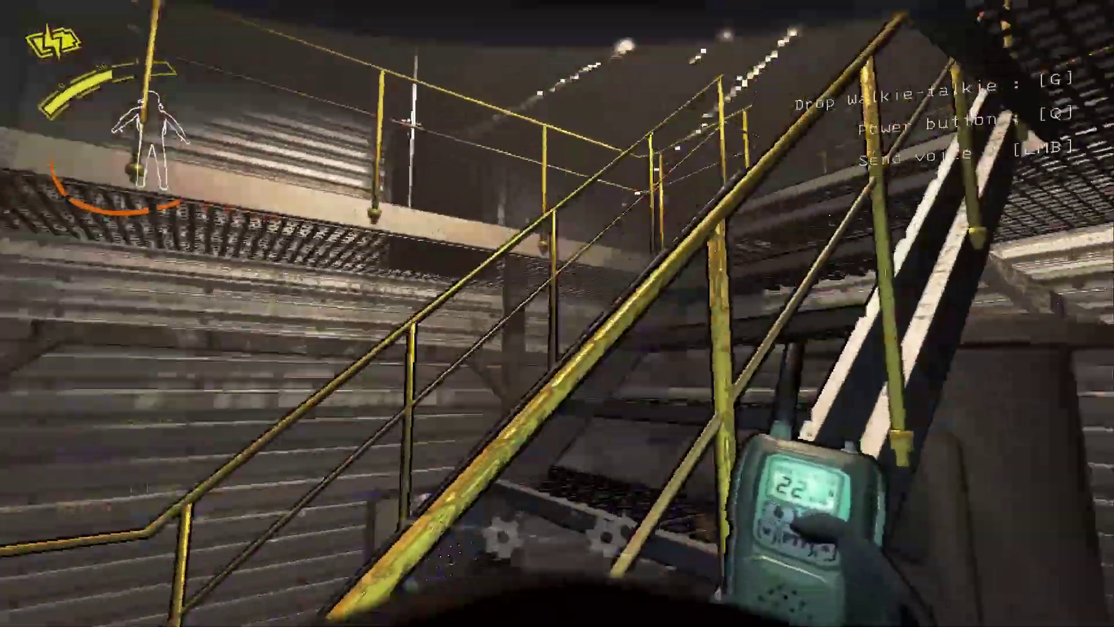
Step: Climb to the upper landing, then follow the walkway down the stairs
key(w)
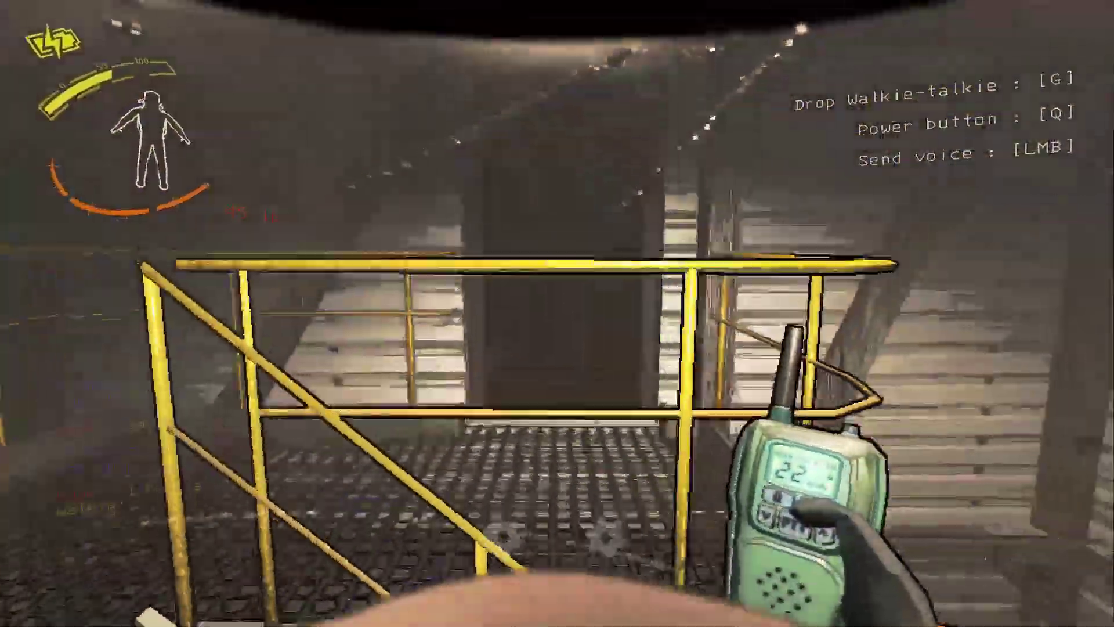
key(w)
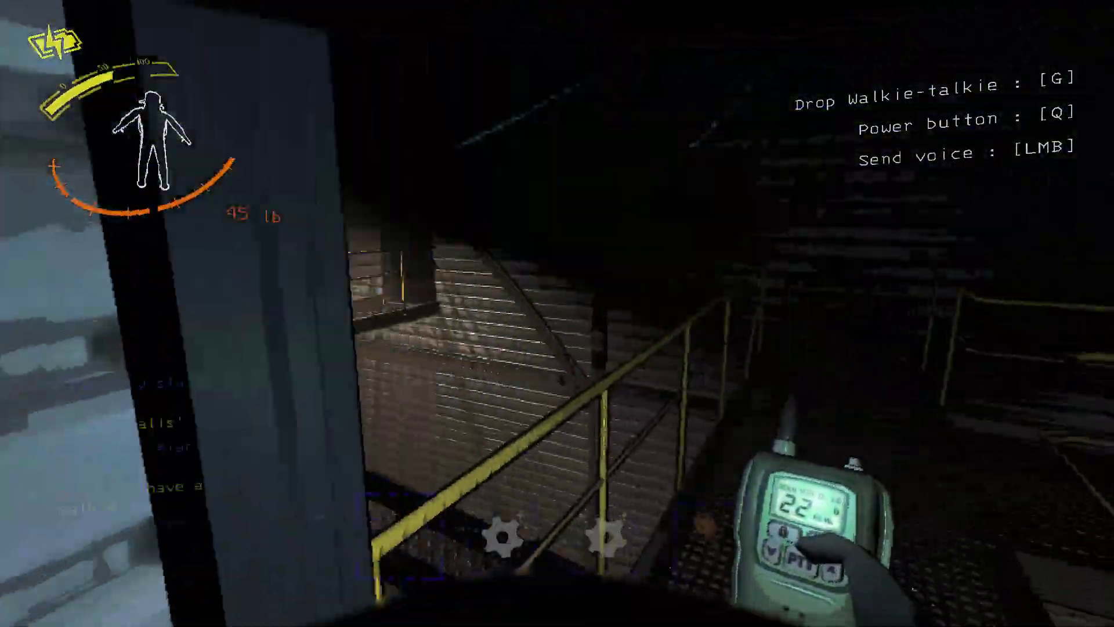
key(w)
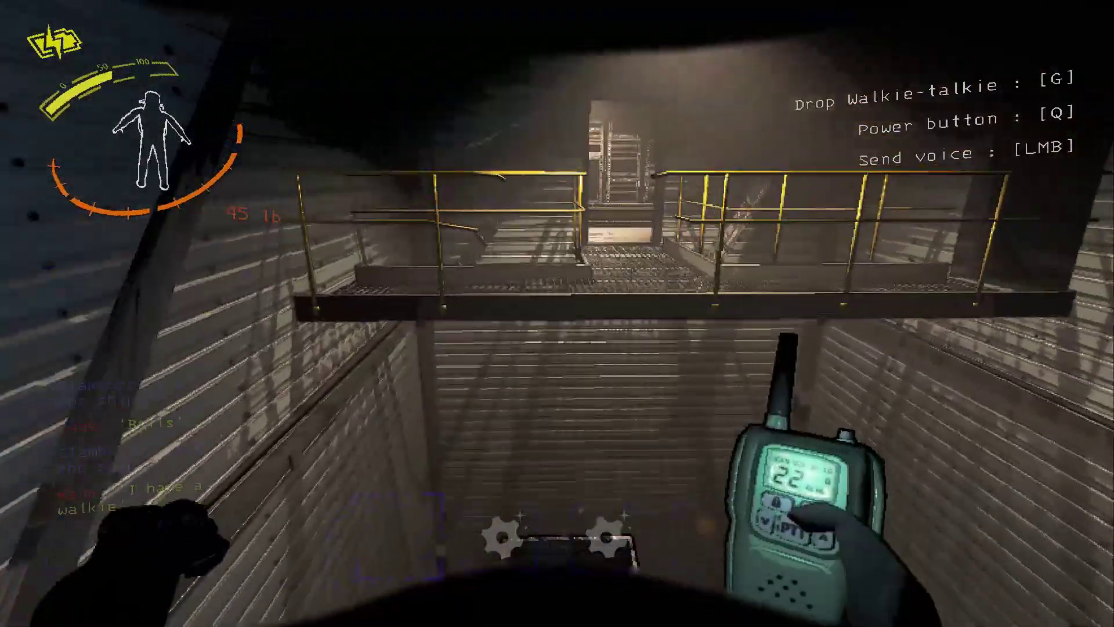
key(w)
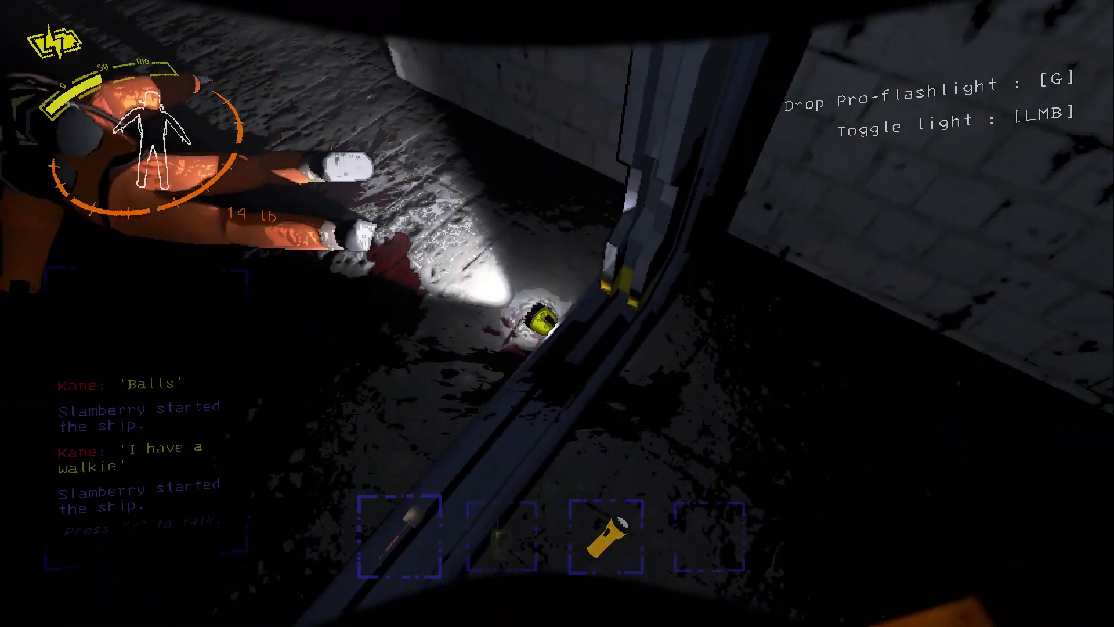
Step: Haul the crewmate's body out, then drop the chemical jug and metal sheet in the ship
key(e)
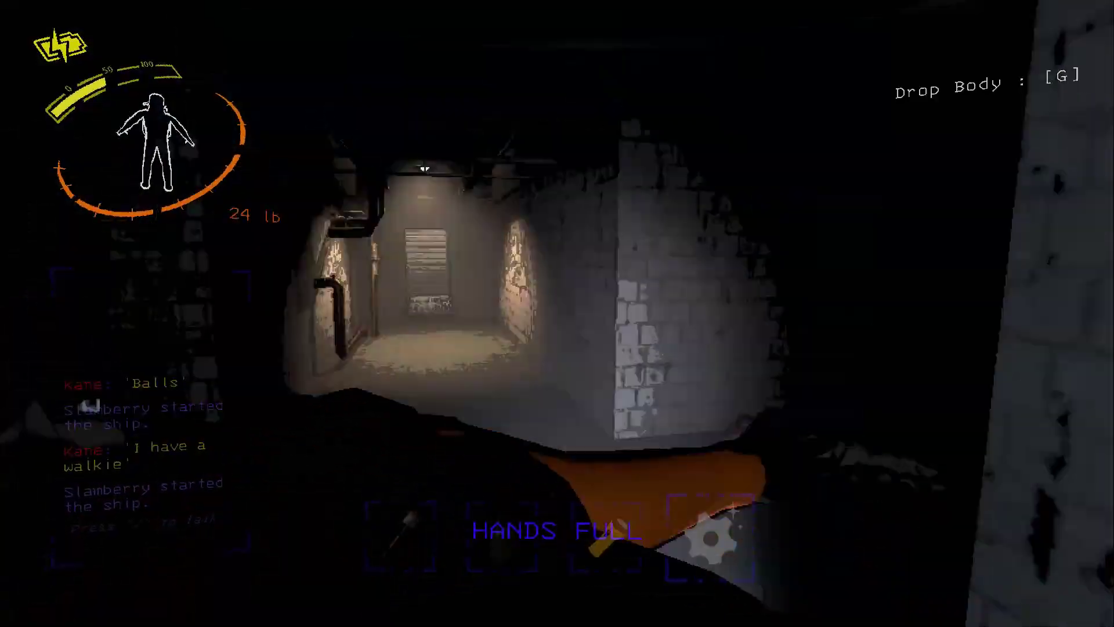
key(e)
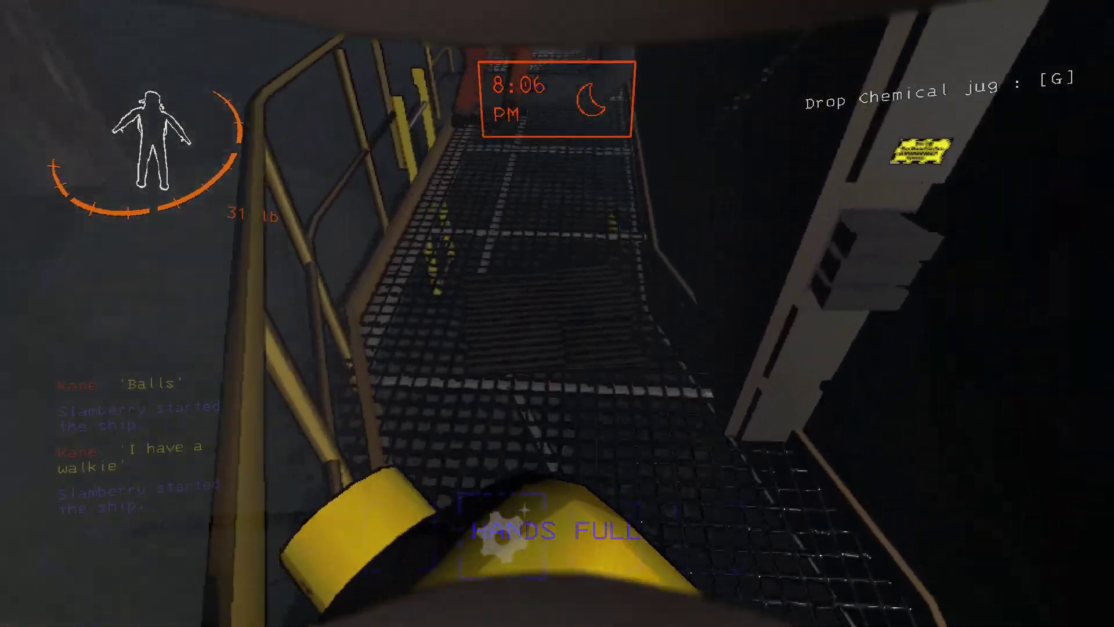
key(g)
key(e)
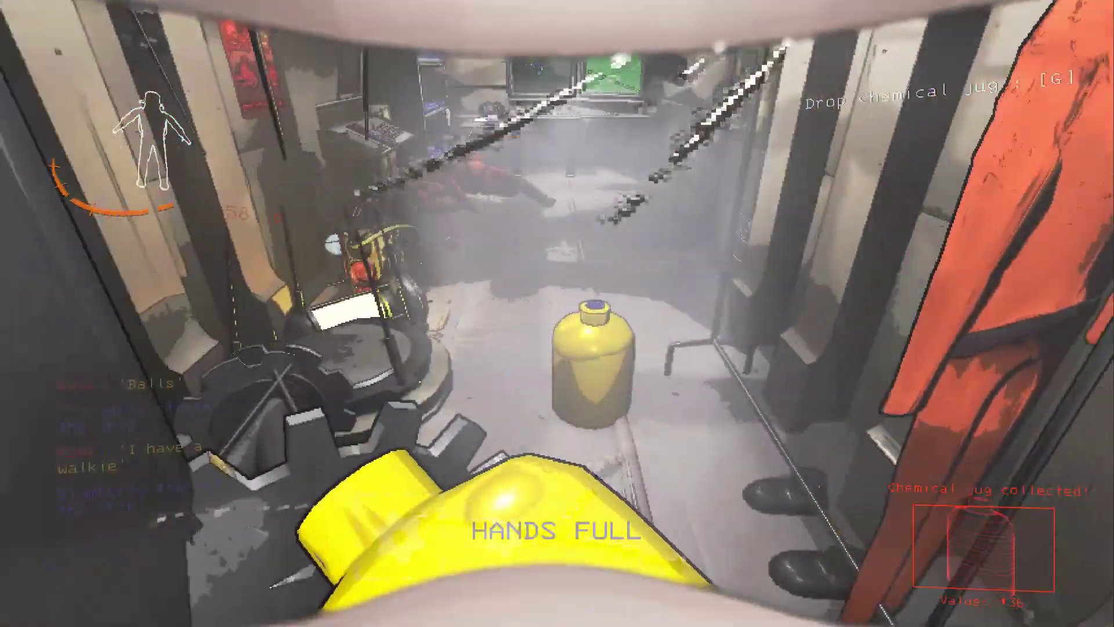
key(g)
scroll(557, 314, down, 1)
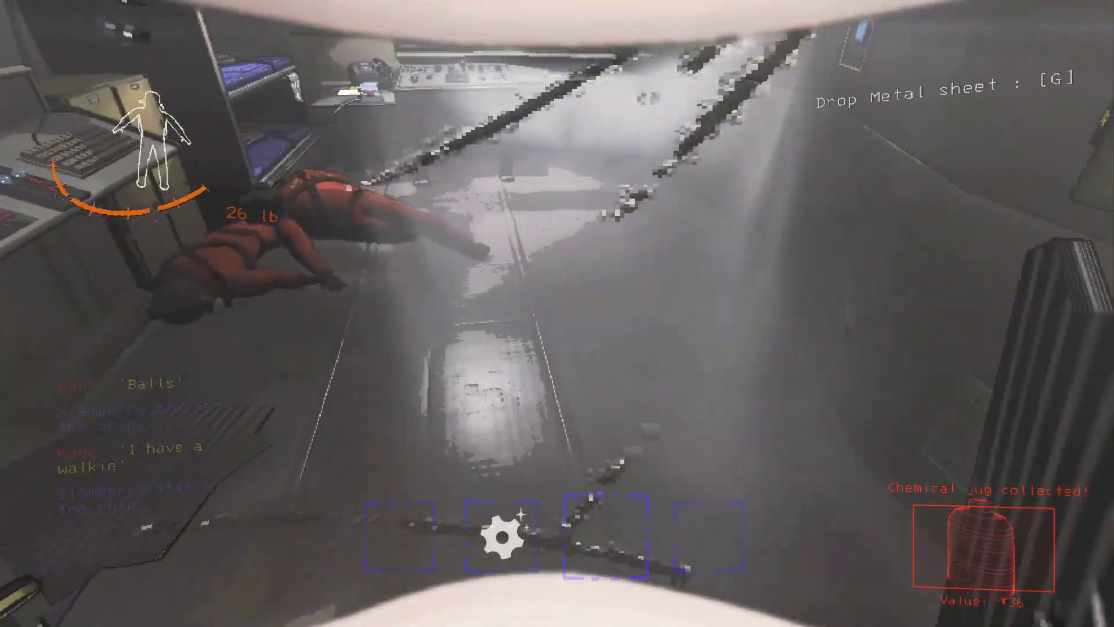
key(g)
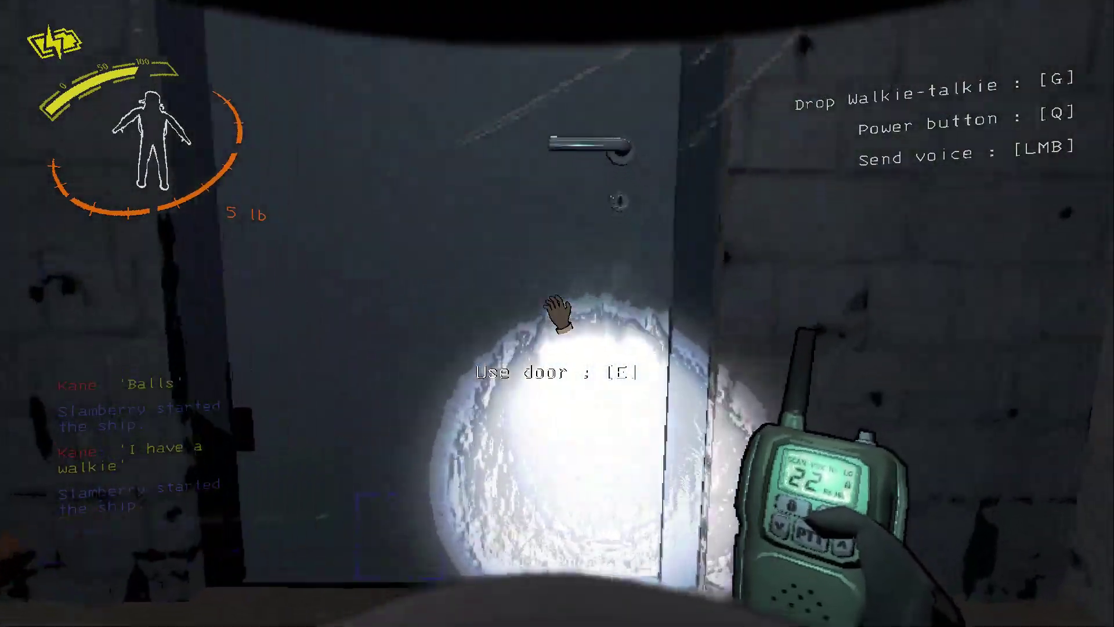
Step: Walk up to the facility door and go through it toward the exit
key(w)
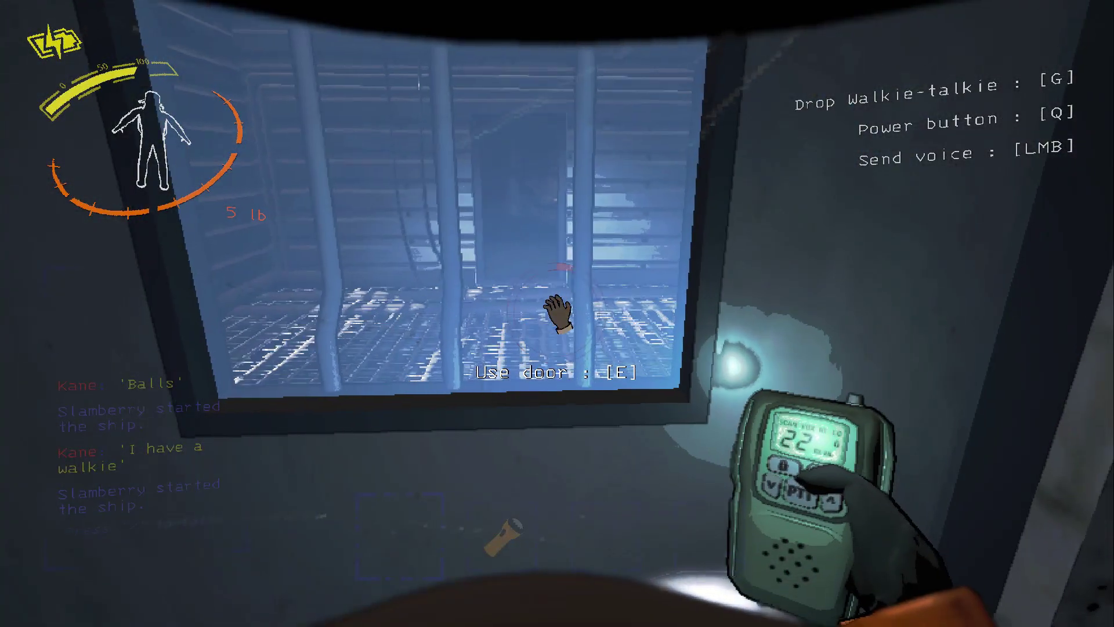
key(e)
key(e)
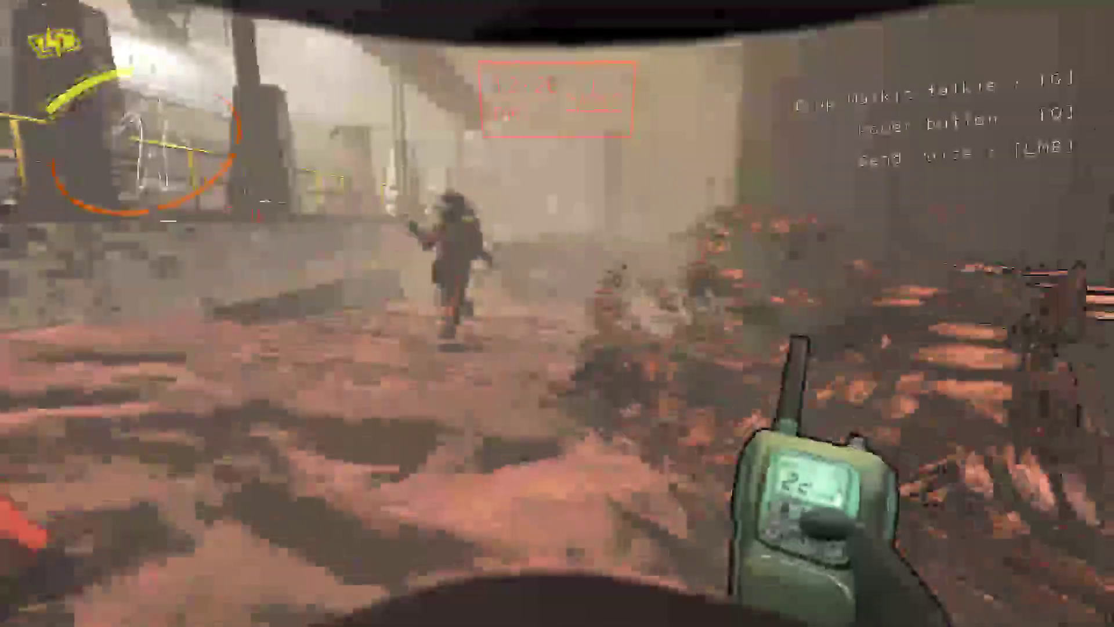
Step: Head toward the train tracks, switch off the walkie-talkie, and move over to the crewmate
key(w)
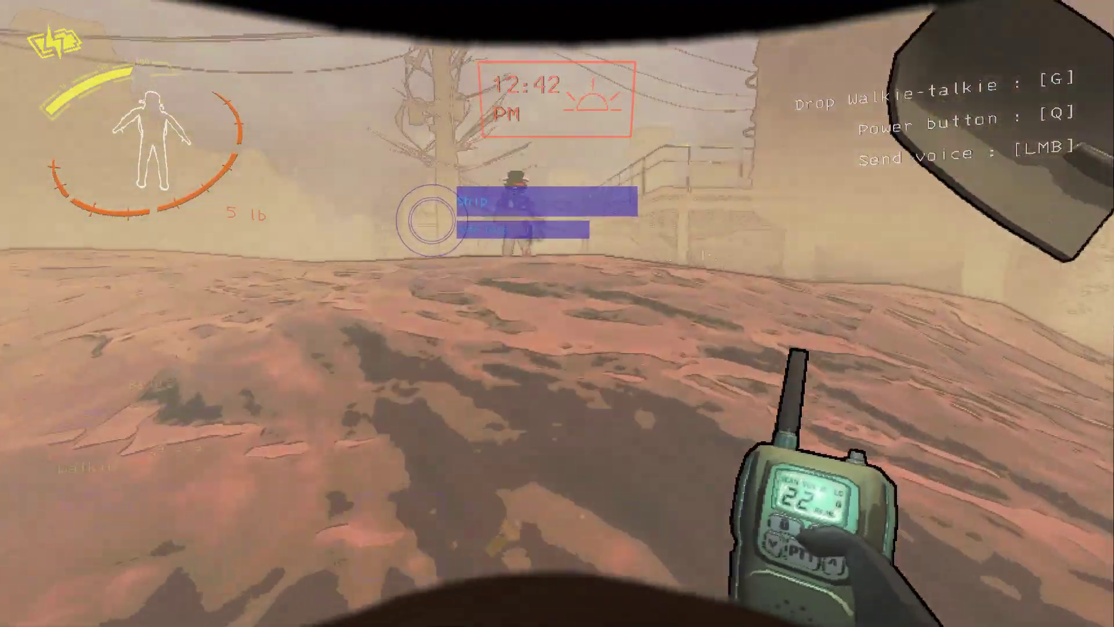
key(q)
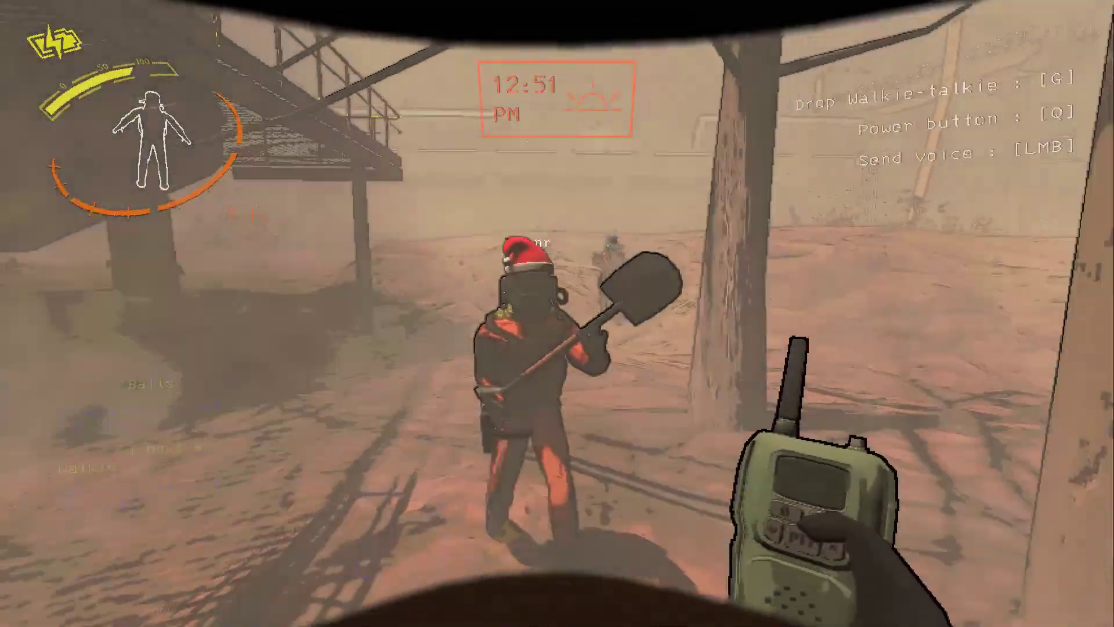
key(d)
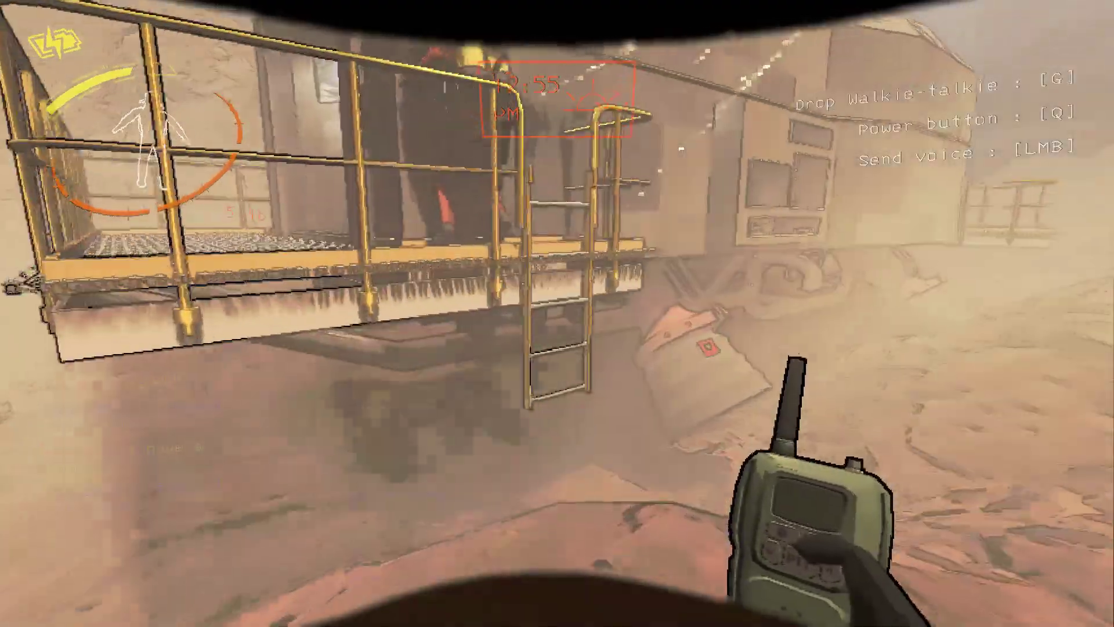
Step: Climb into the ship, charge the walkie-talkie at the wall charger, and return to the catwalk
key(w)
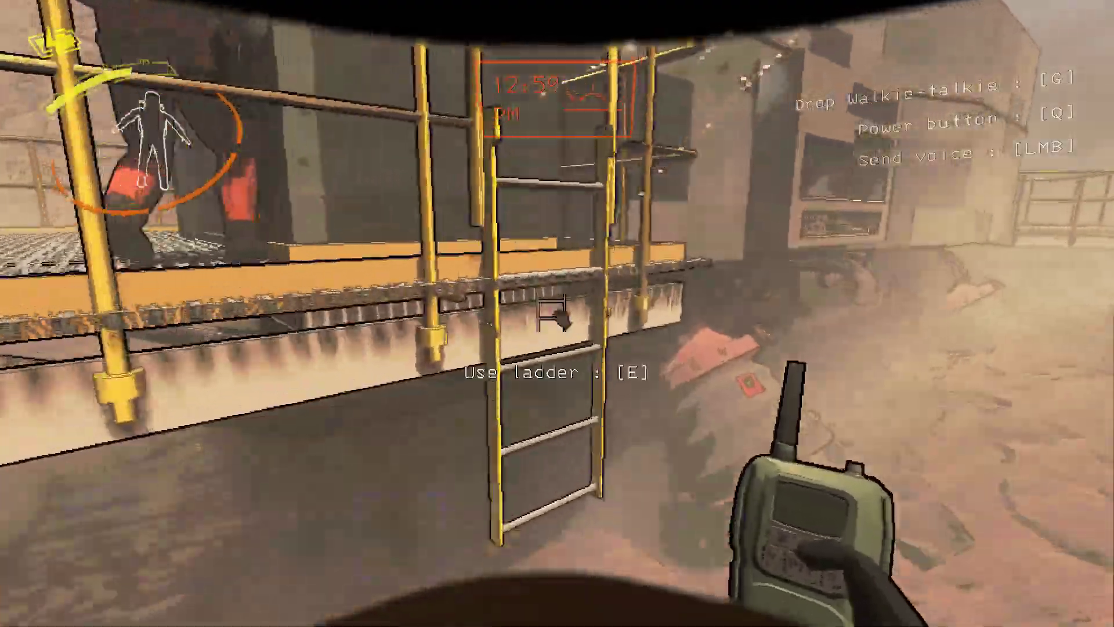
key(e)
key(w)
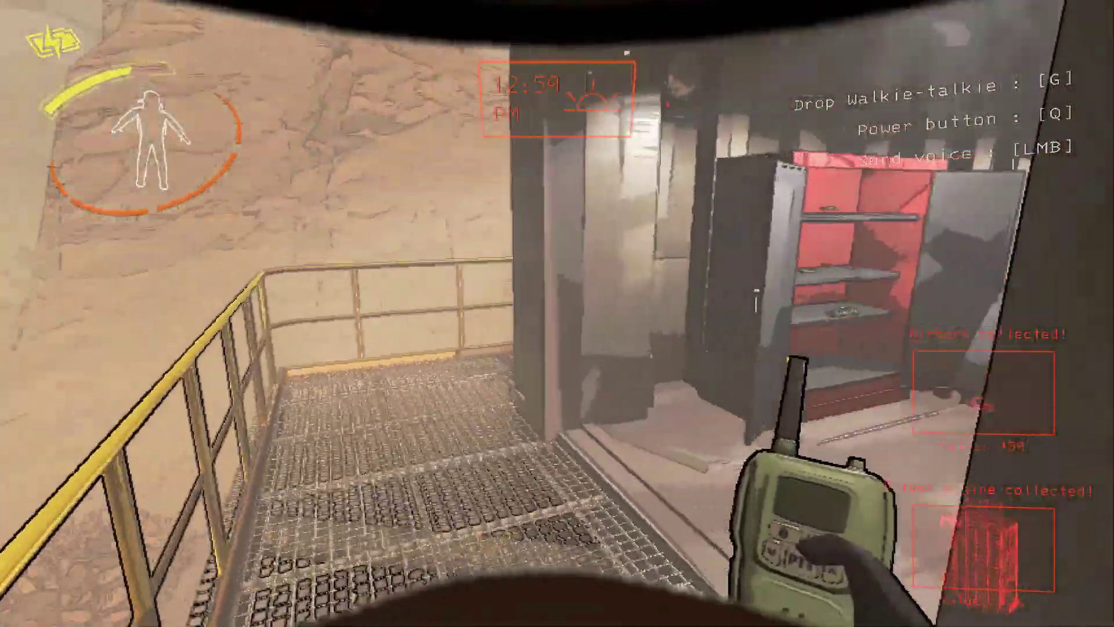
key(w)
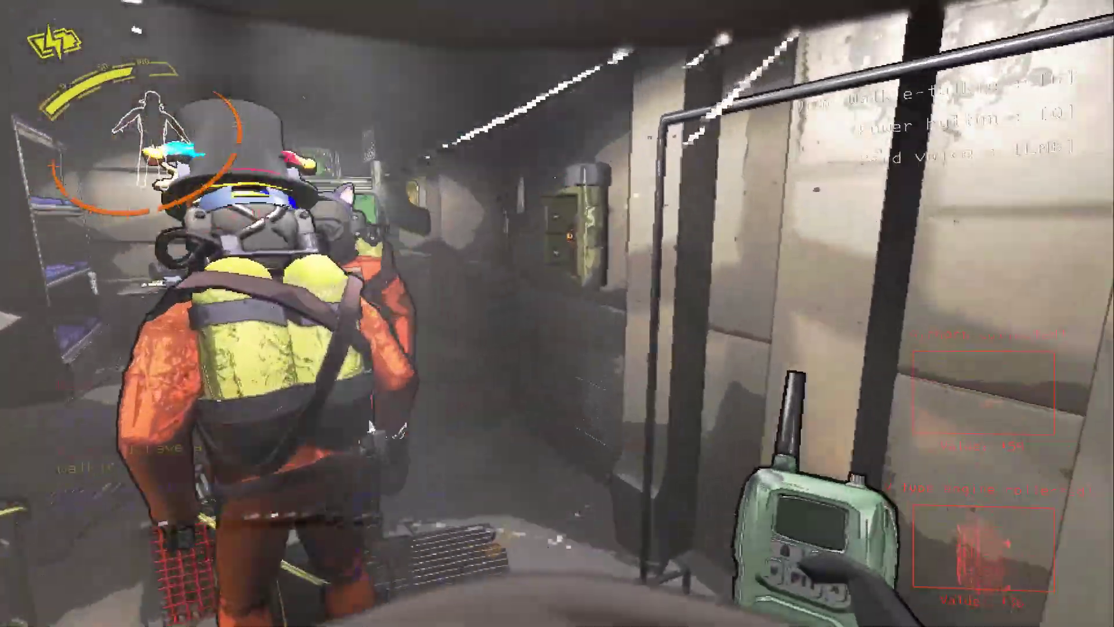
key(e)
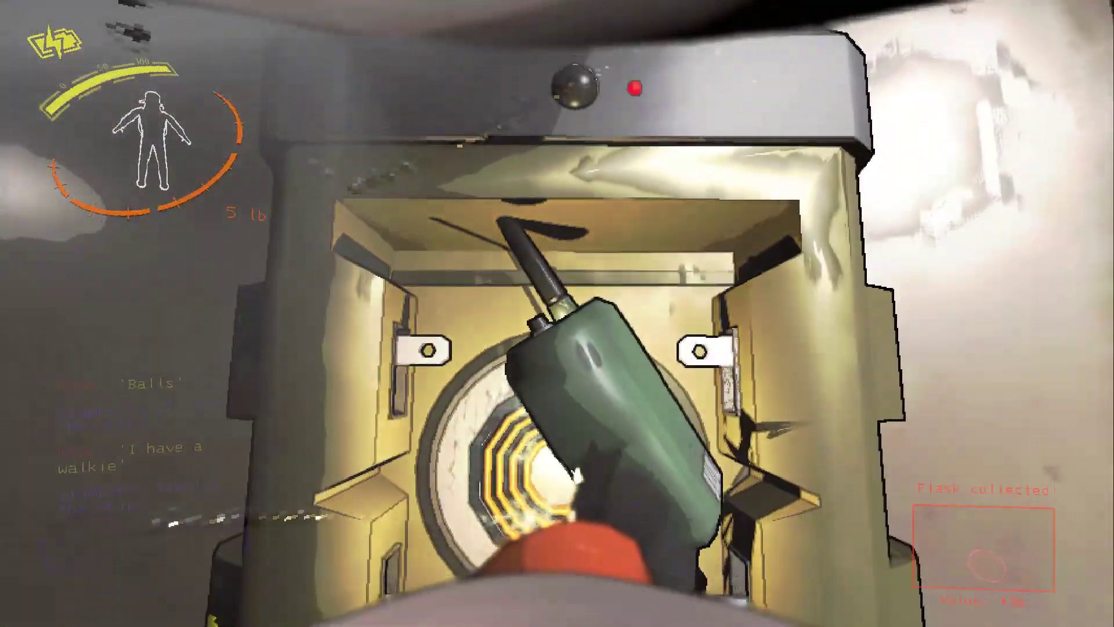
scroll(558, 313, down, 1)
key(w)
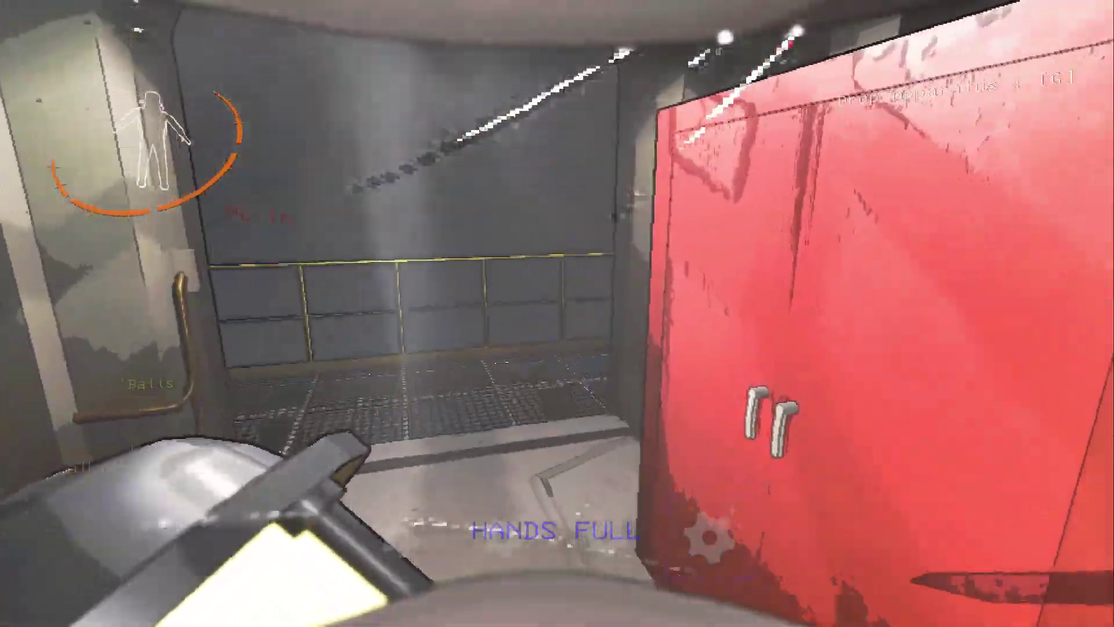
key(w)
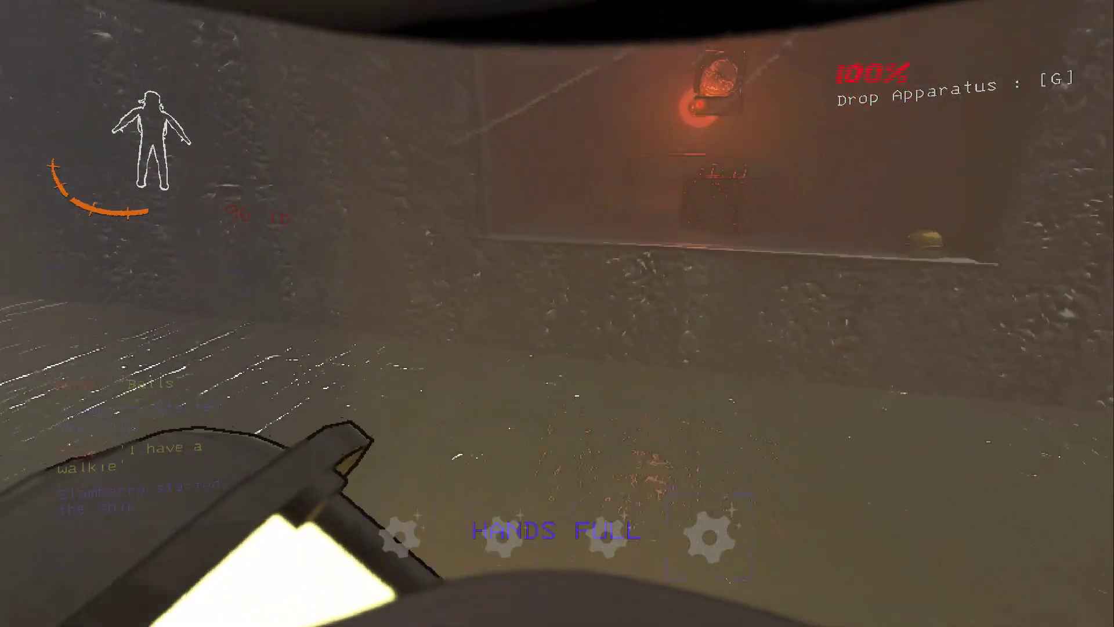
scroll(557, 313, up, 1)
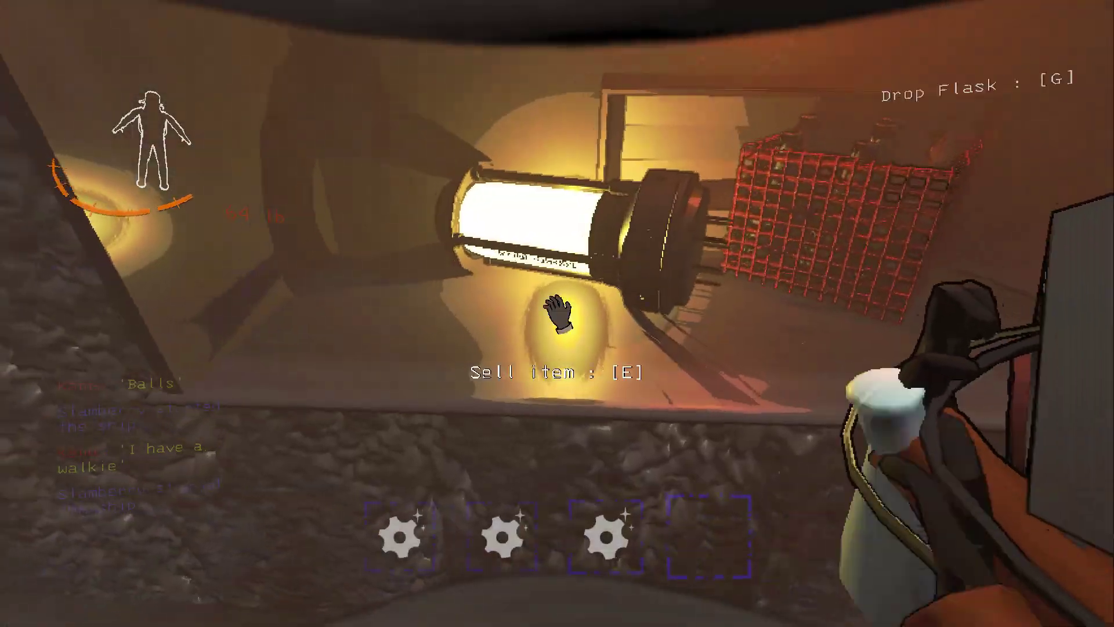
scroll(557, 313, up, 2)
Step: Place the metal sheet, bolt and large axle on the Company counter
key(e)
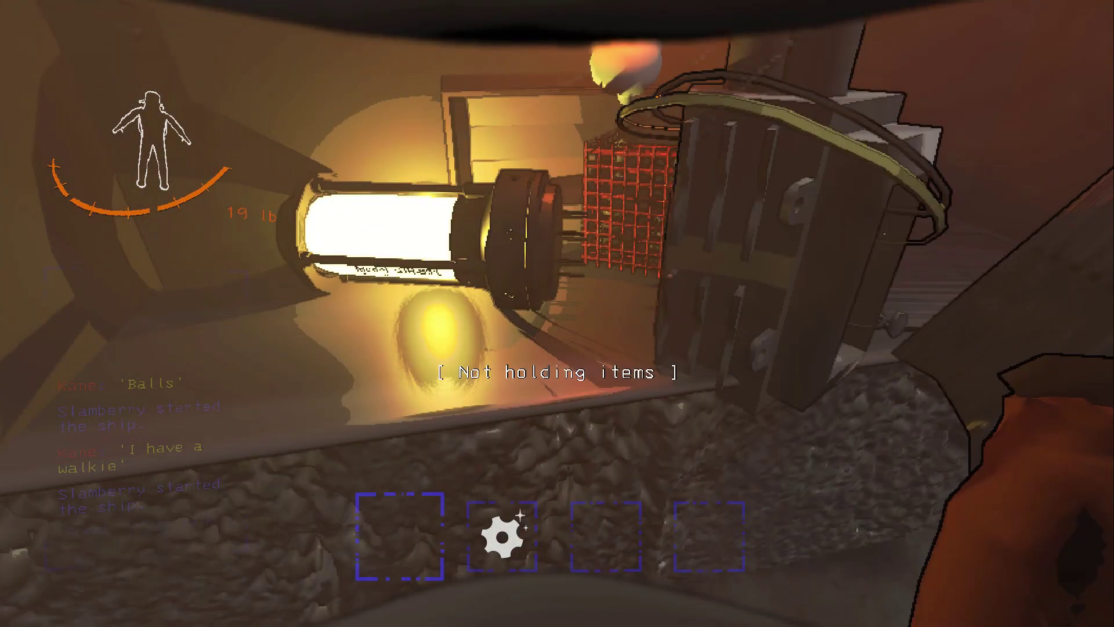
scroll(557, 314, up, 1)
key(e)
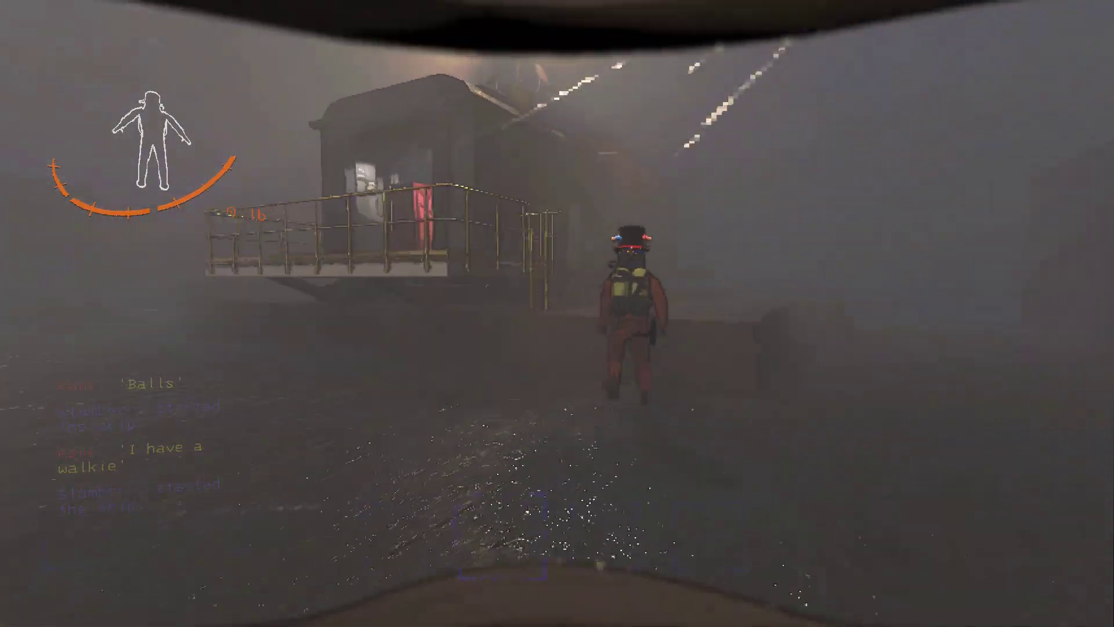
key(e)
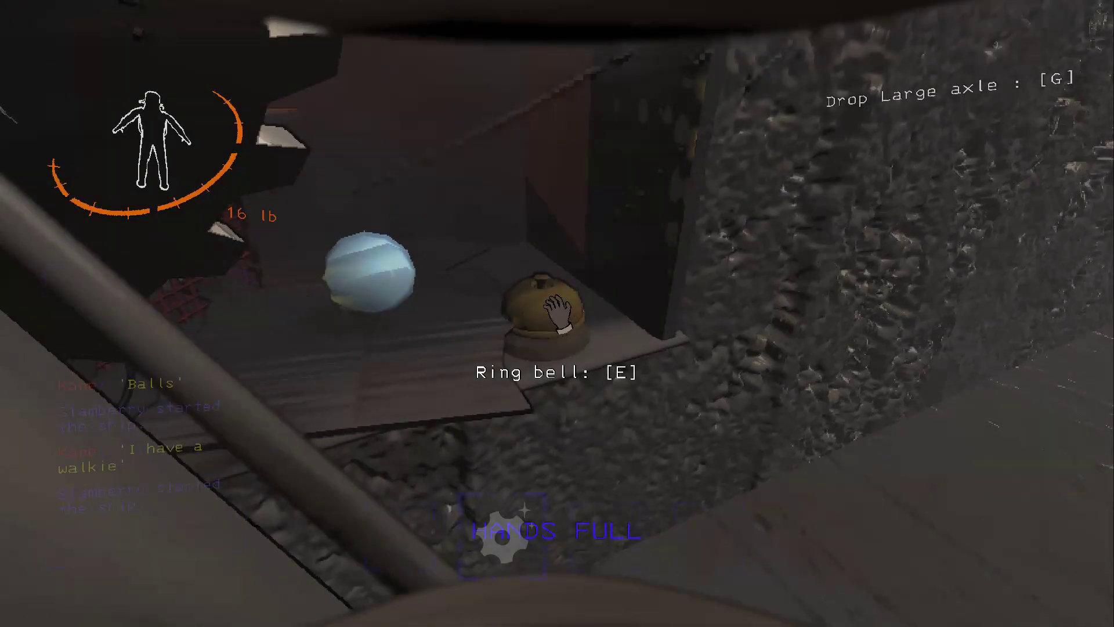
key(g)
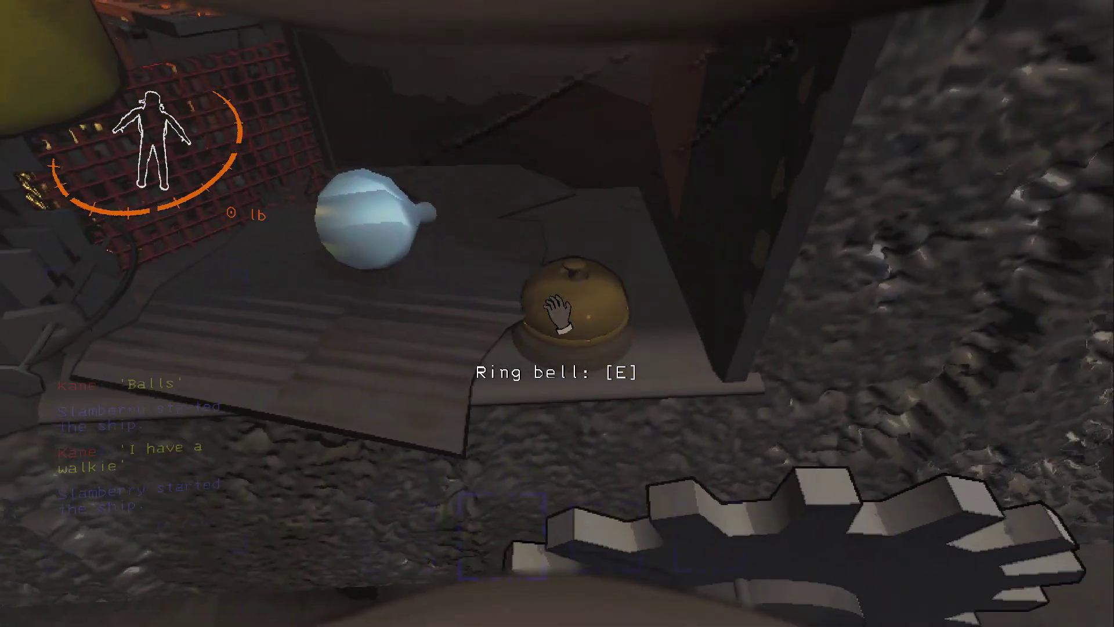